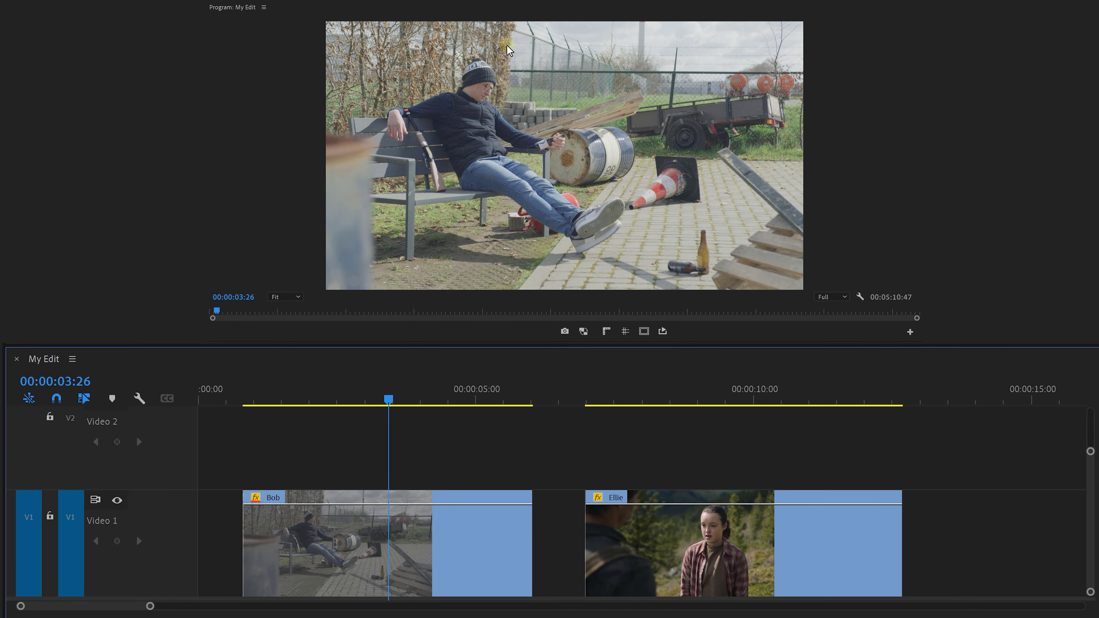
- Select Bob's bench clip on the V1 track of the My Edit timeline
click(678, 397)
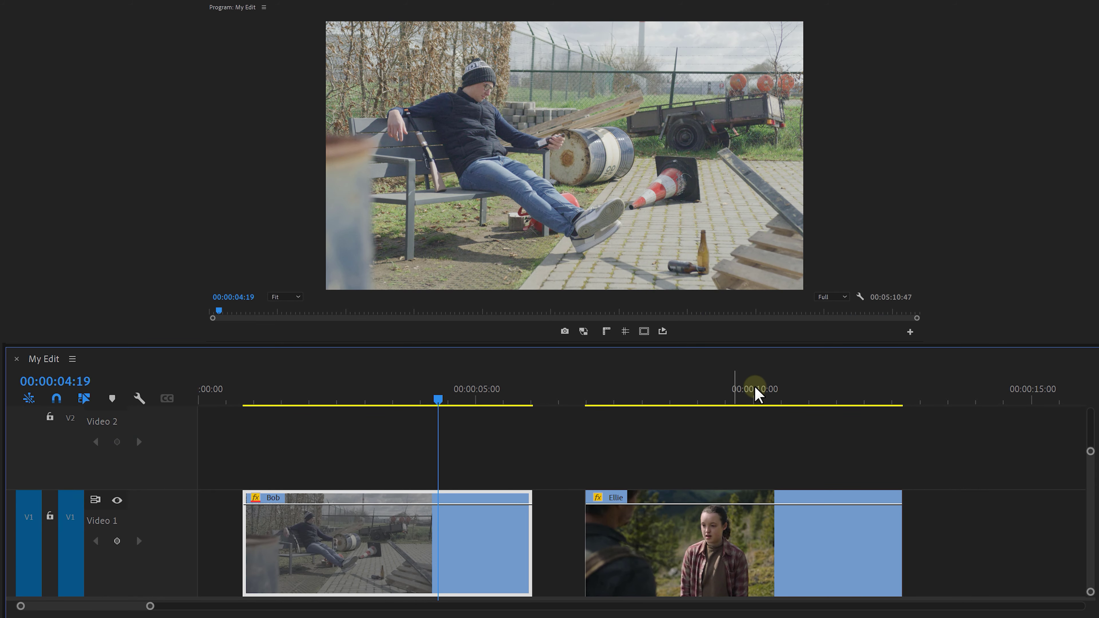
- Add the Comparison View button to the monitor with the Button Editor
click(910, 333)
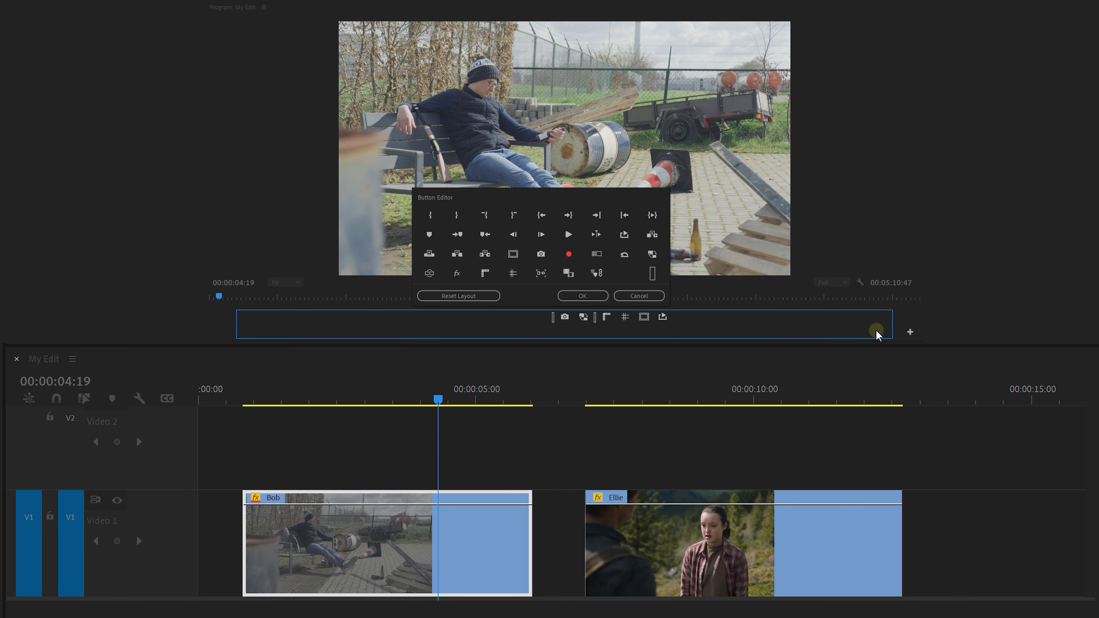
drag(570, 278, 538, 311)
click(569, 297)
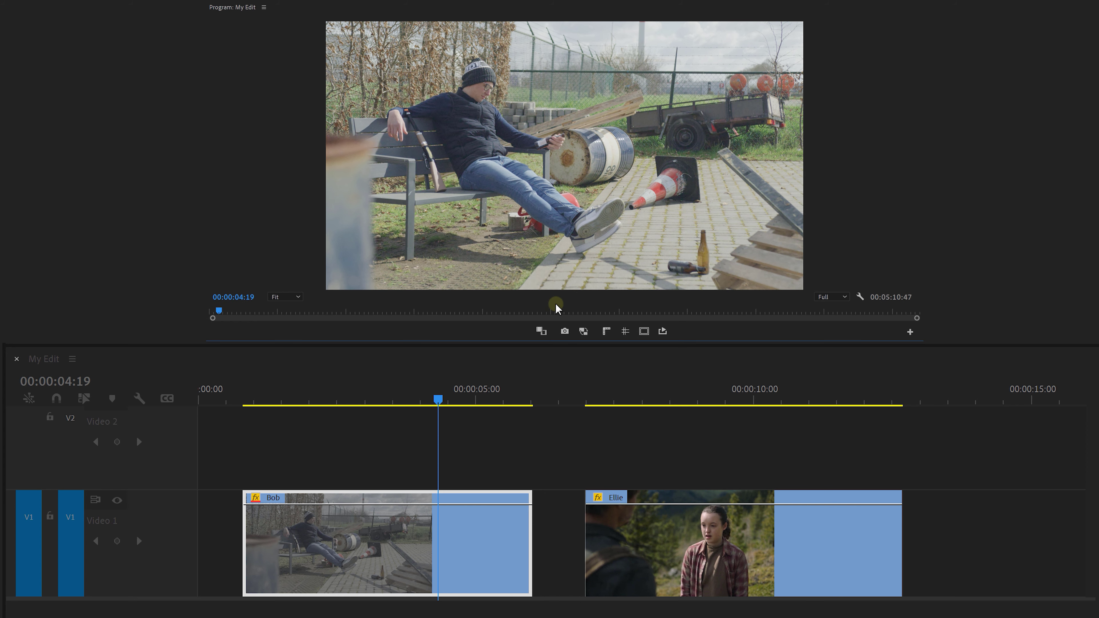
- Compare against the Ellie frame at 00:00:10:31 in Split view, reference on the left
click(540, 330)
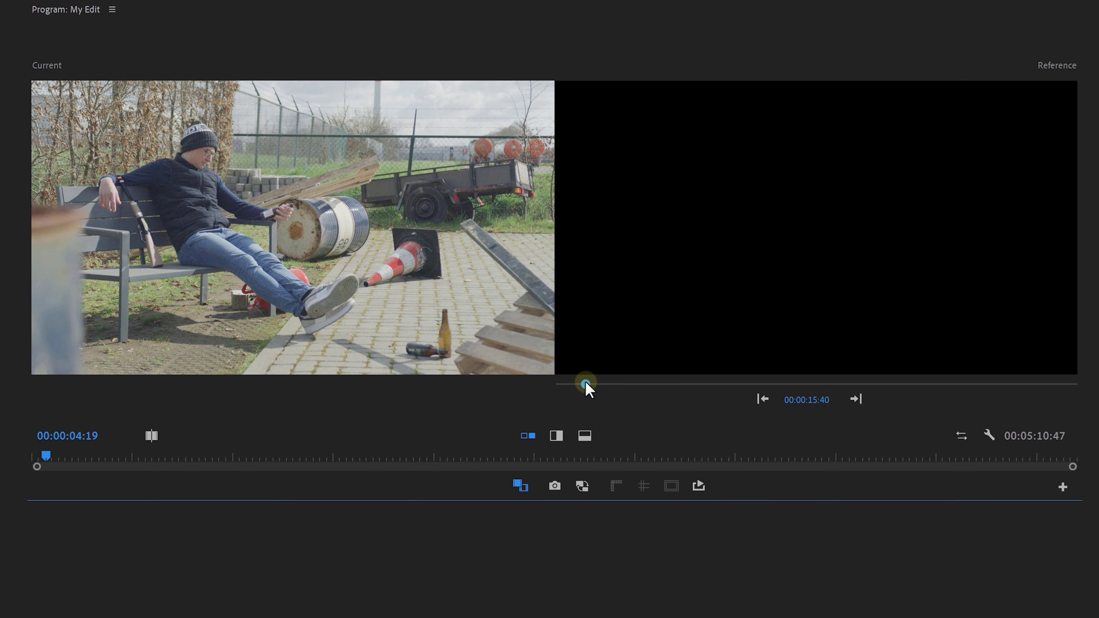
drag(585, 384, 577, 384)
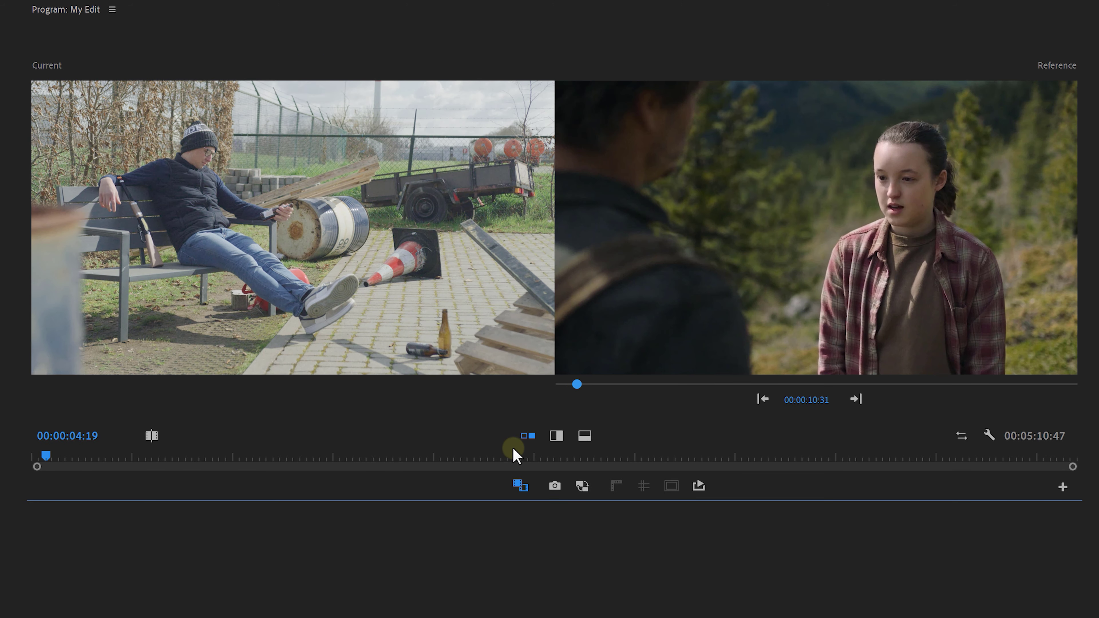
click(557, 436)
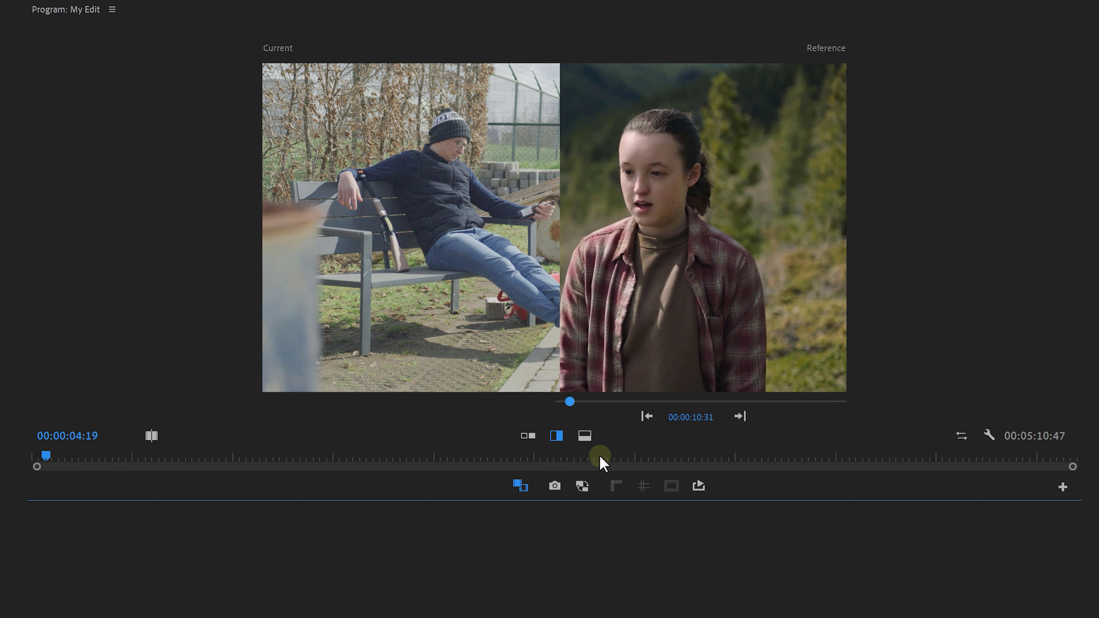
click(962, 436)
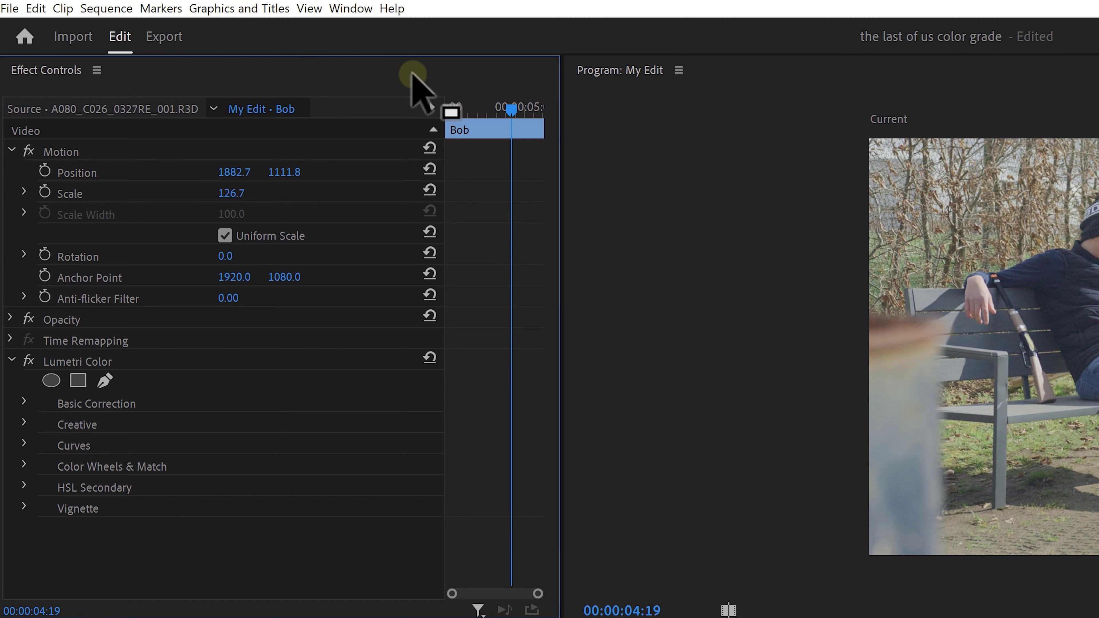
- Show the Lumetri Color and Lumetri Scopes panels, with the scope confirmed as Waveform (Luma)
click(351, 9)
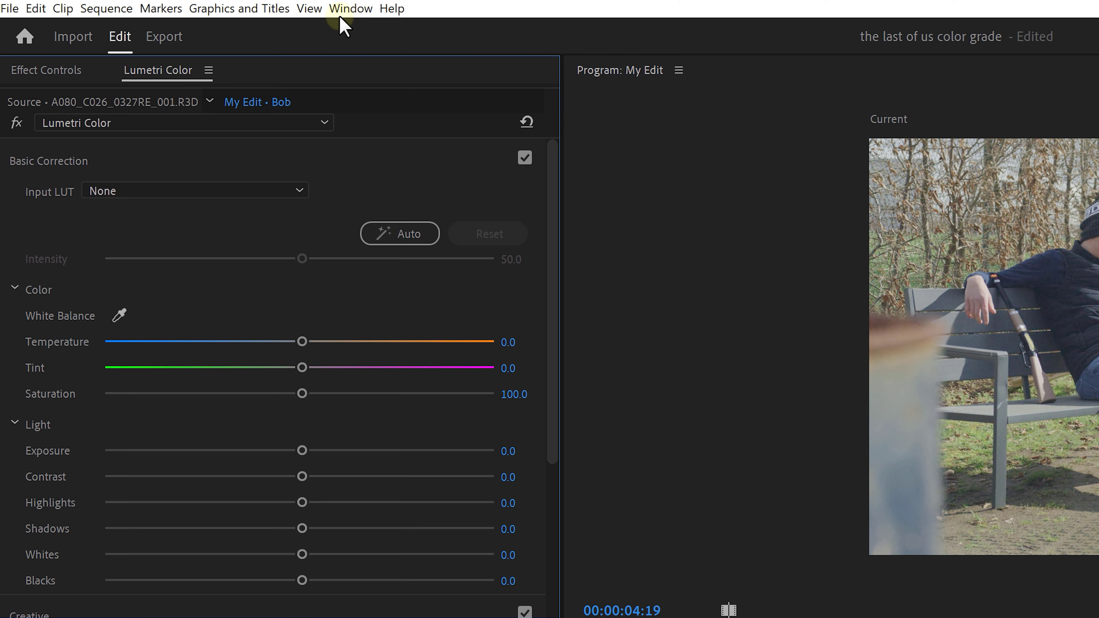
click(342, 13)
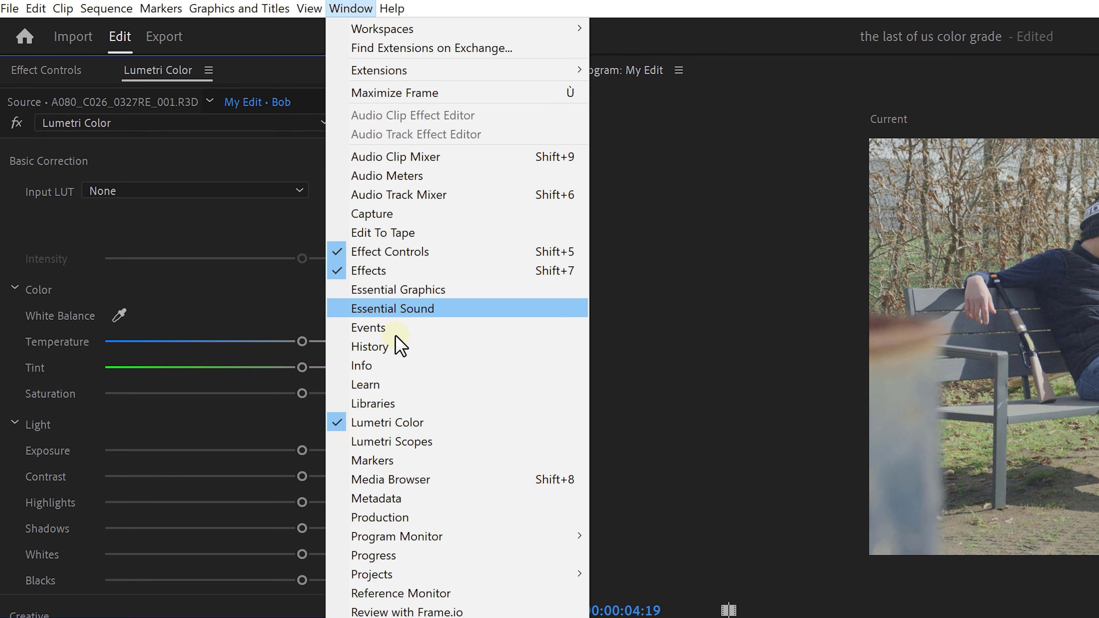
click(436, 442)
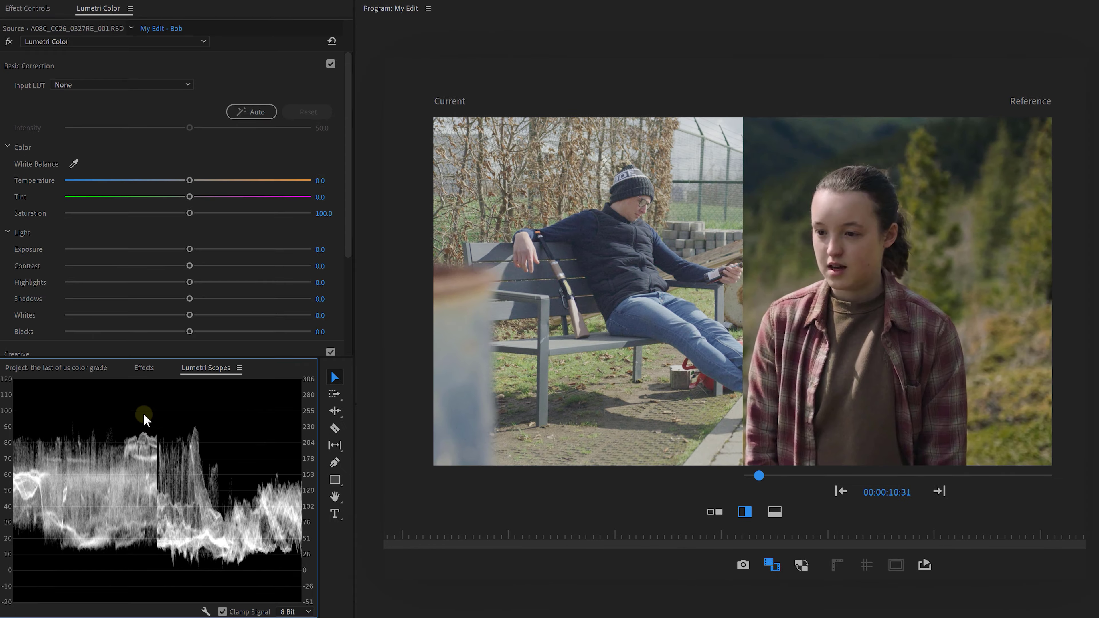
right_click(139, 419)
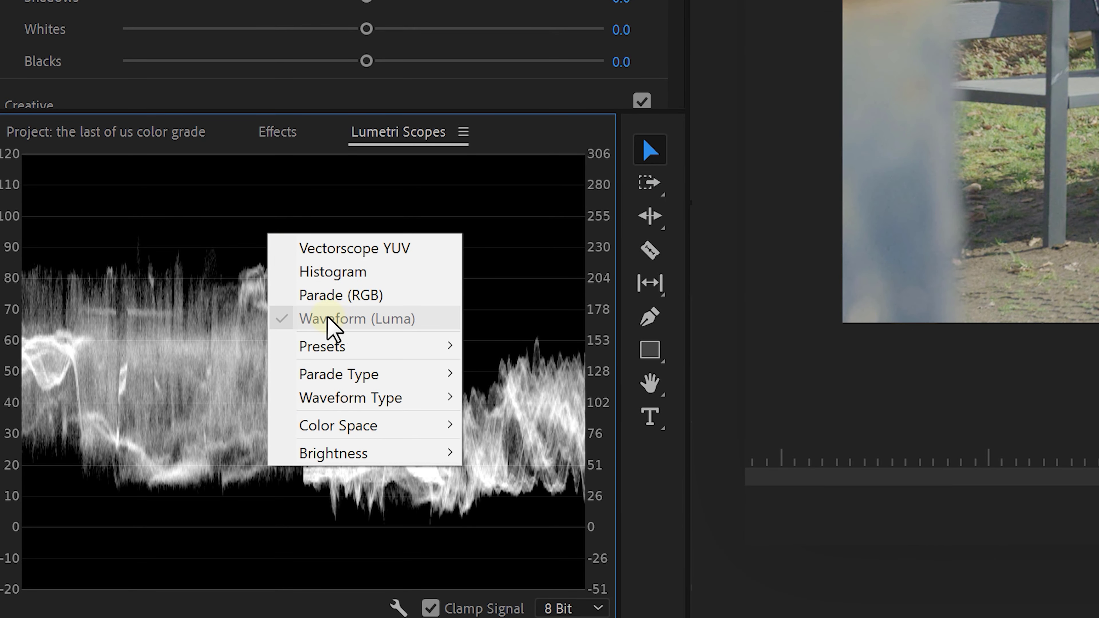
- Set Basic Correction to Contrast 61.1, Highlights 9.0, Shadows -1.3, Whites 6.4, Blacks -4.9
click(219, 273)
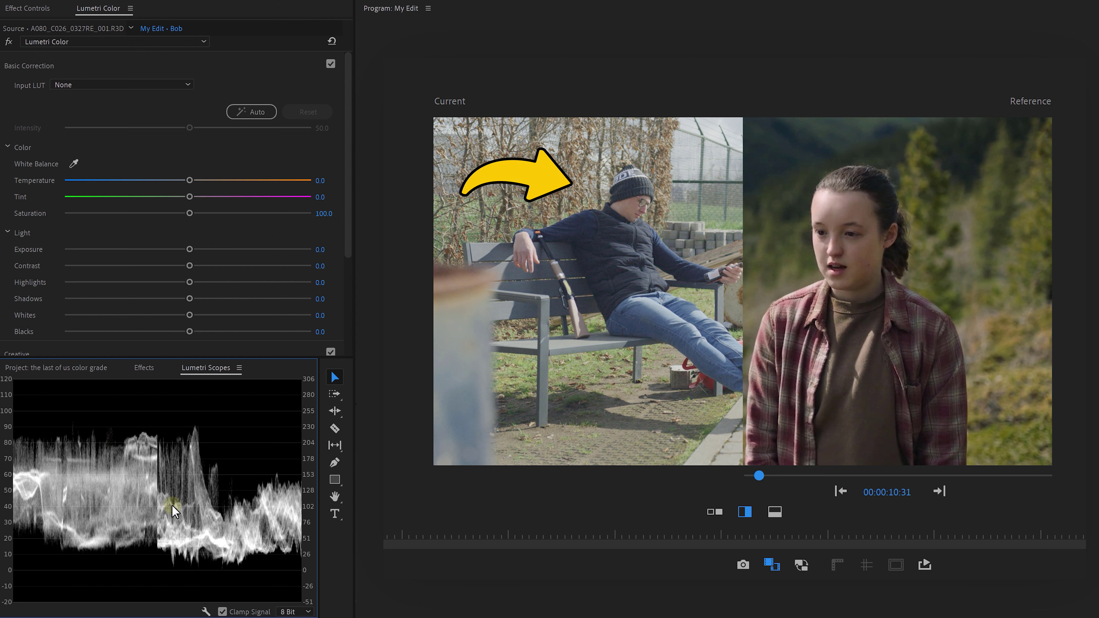
scroll(346, 218, down, 3)
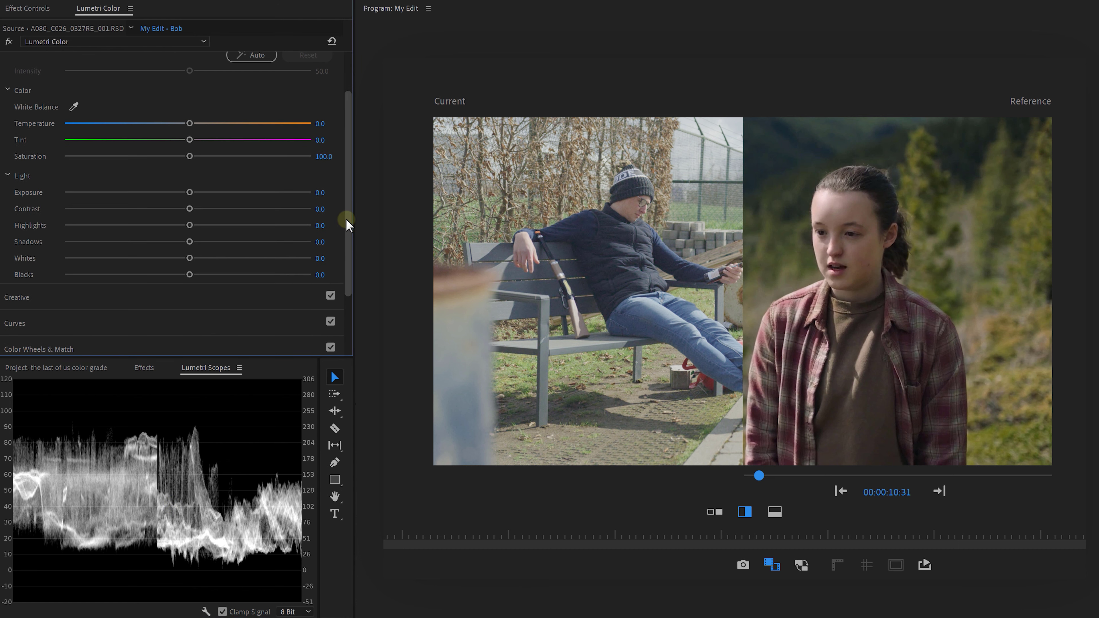
drag(189, 209, 183, 282)
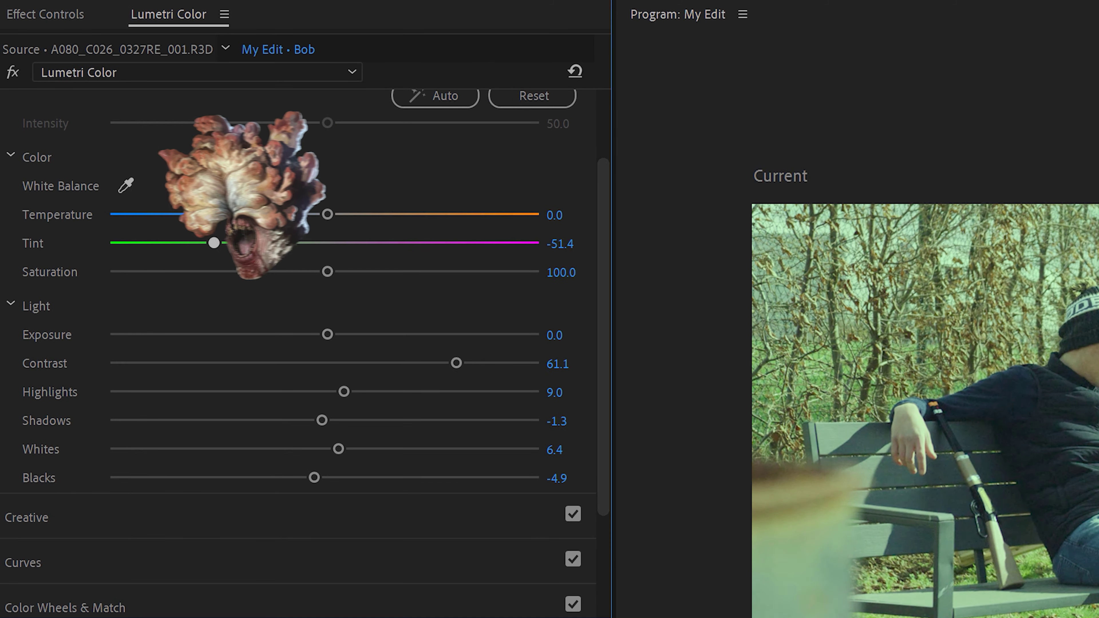
drag(214, 243, 121, 243)
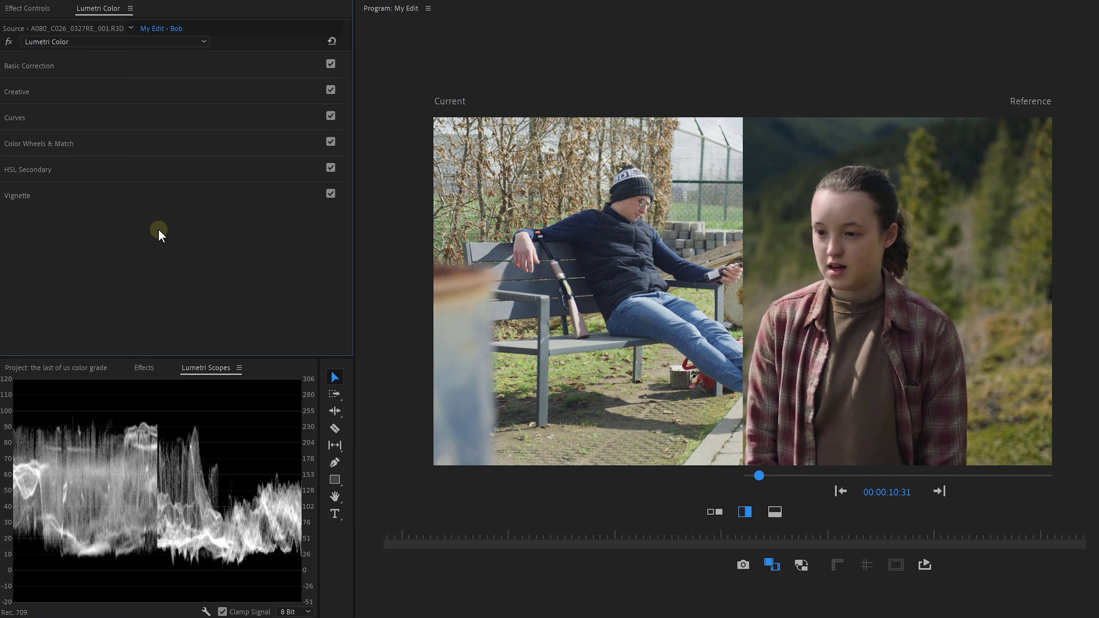
- Sample the grass with the Hue vs Sat eyedropper and pull that hue's saturation down
click(114, 125)
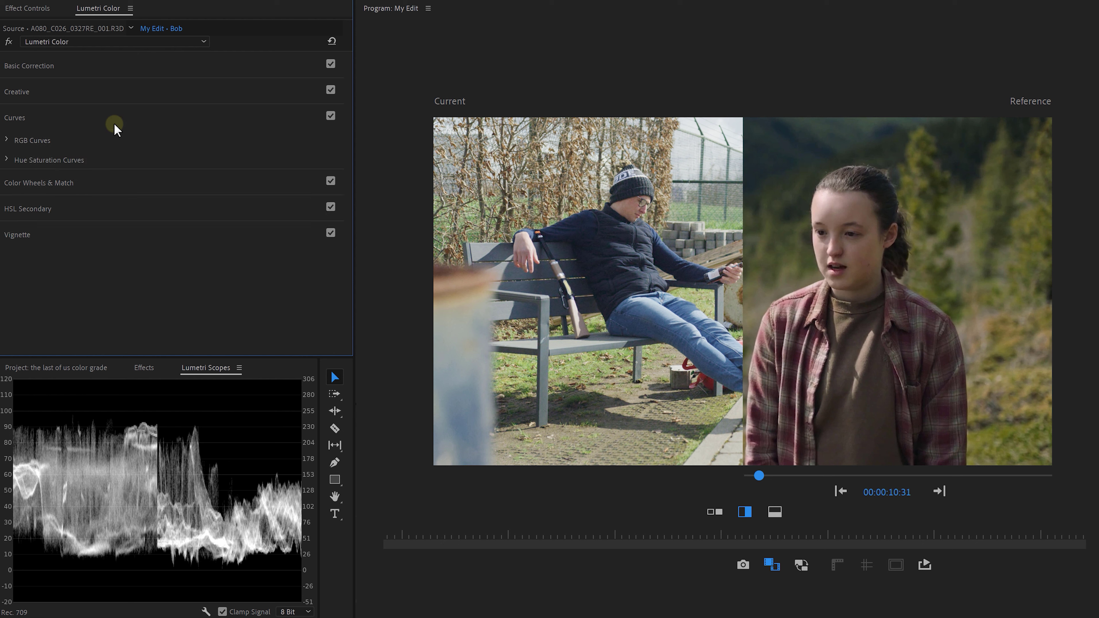
click(8, 160)
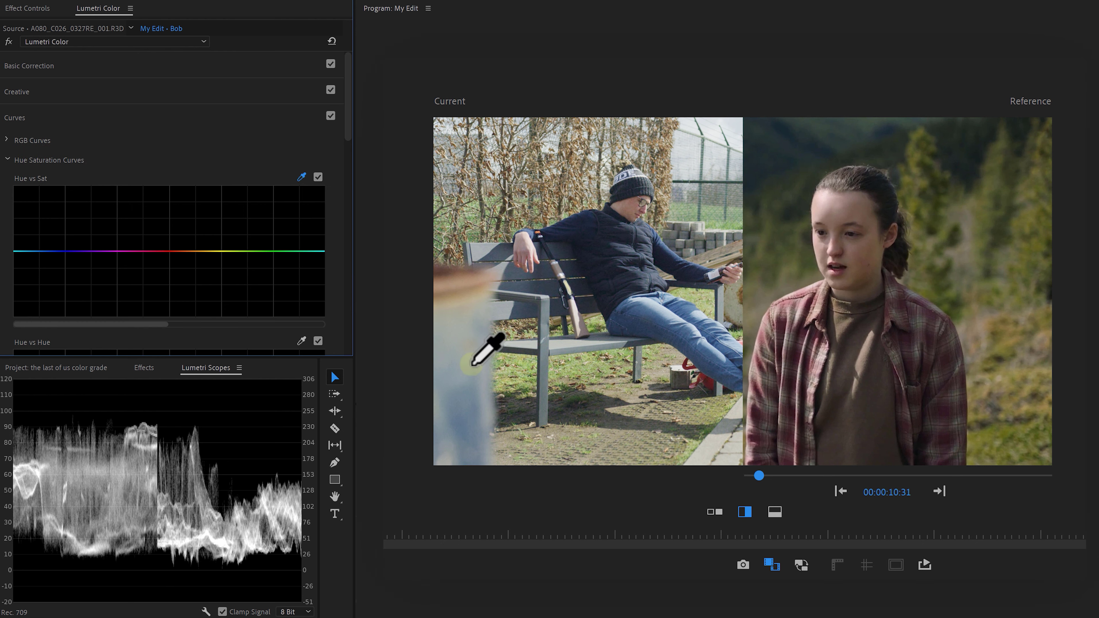
click(553, 369)
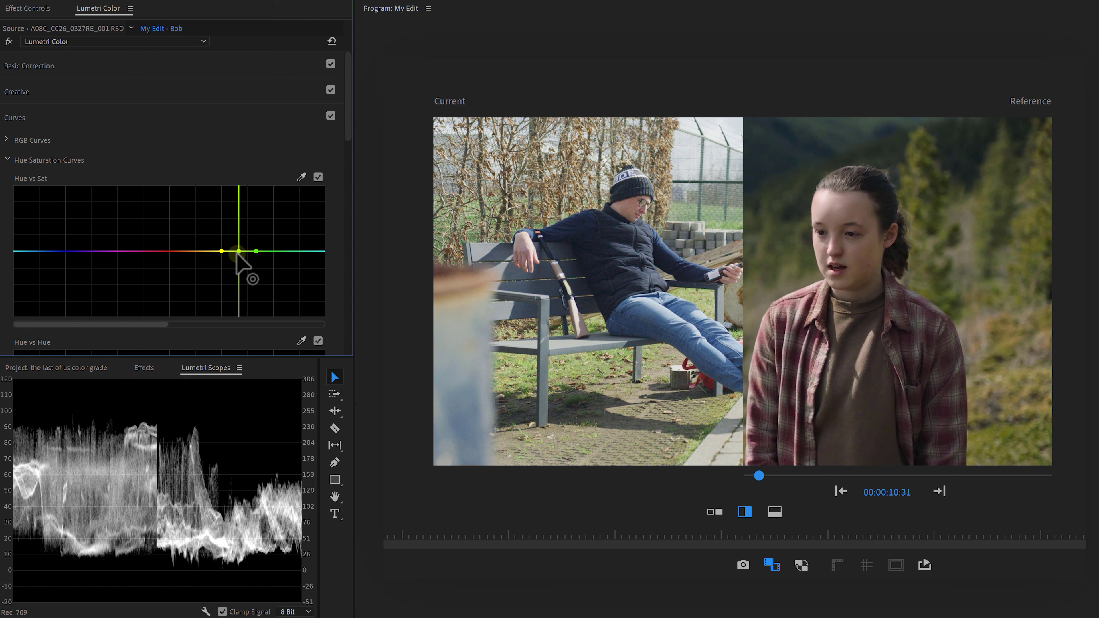
mouse_move(236, 253)
mouse_down()
mouse_move(240, 275)
mouse_move(238, 261)
mouse_up()
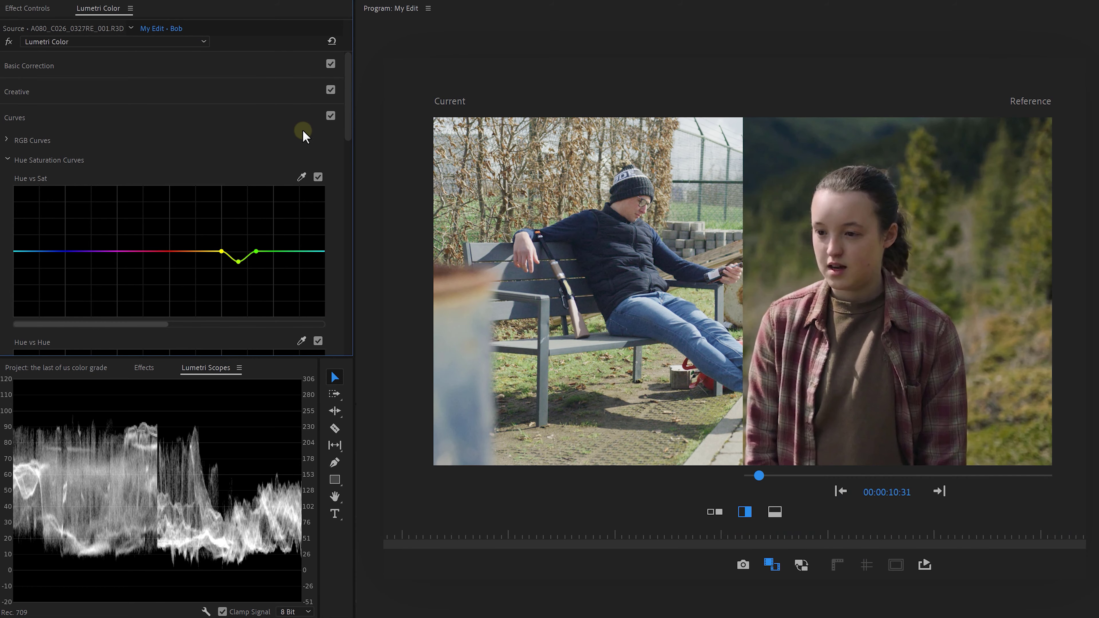
- Bracket green with Hue vs Hue points and raise the middle one to shift the grass hue
drag(345, 137, 351, 186)
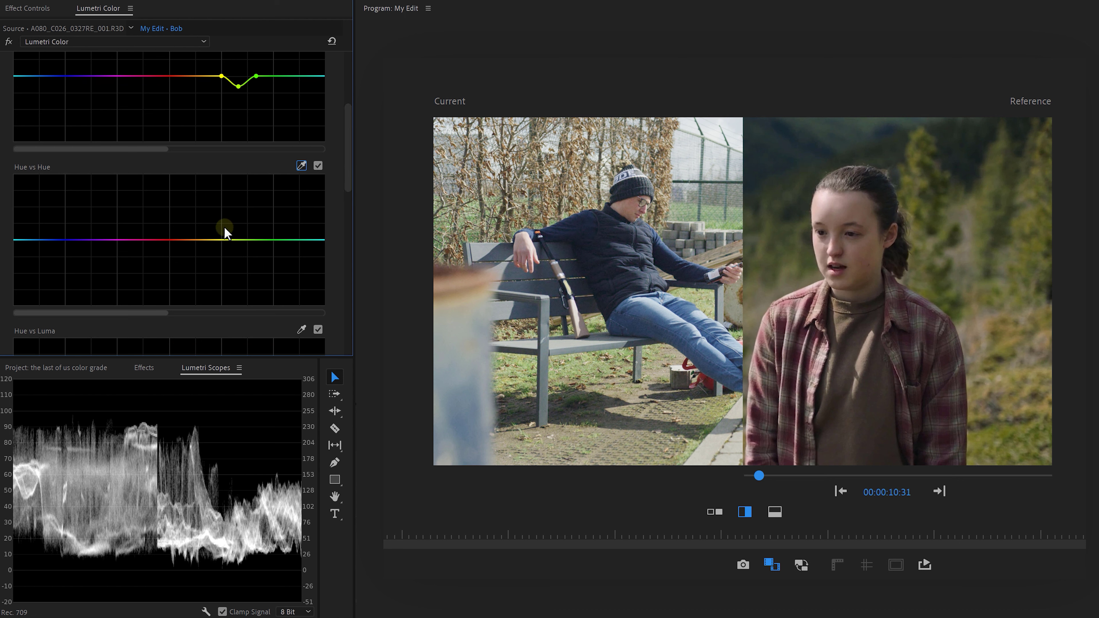
click(214, 240)
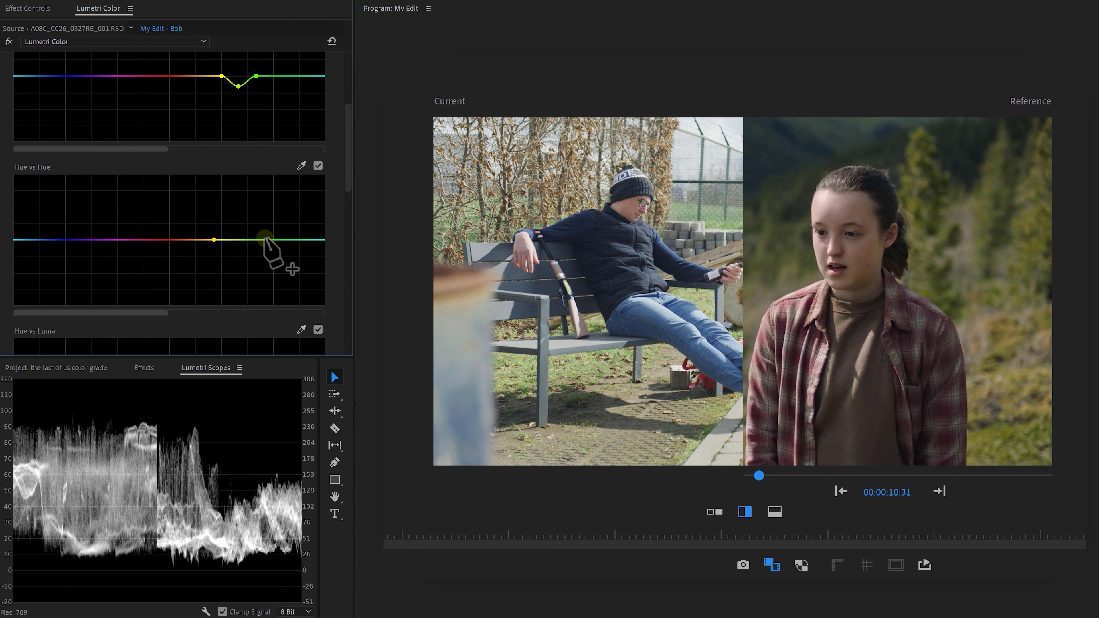
click(265, 240)
drag(237, 239, 237, 233)
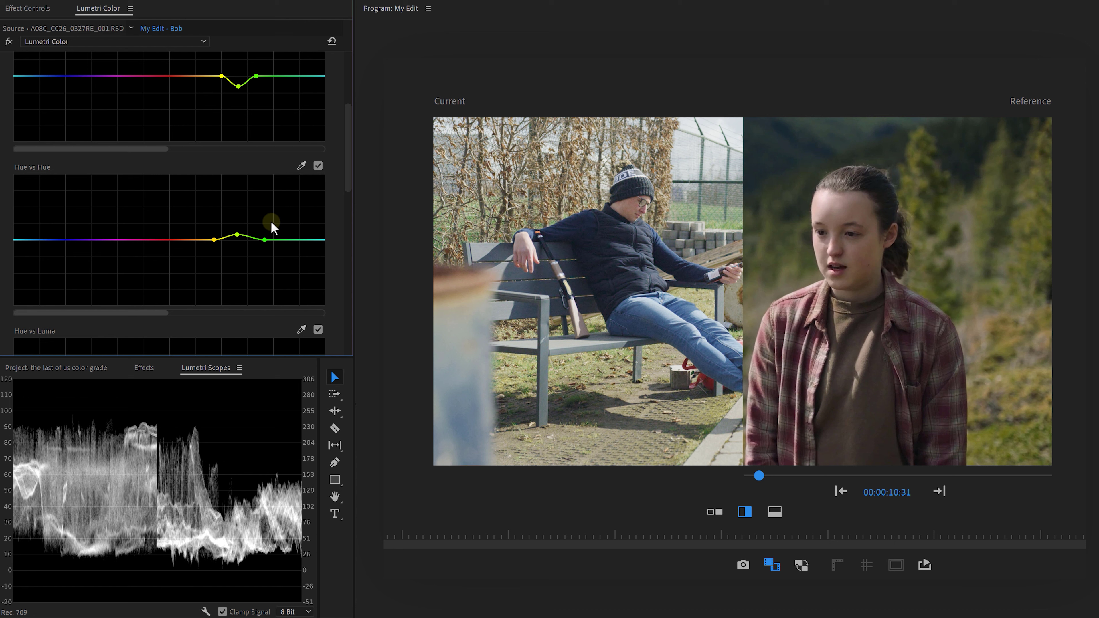
- Sample the bench colour with the Hue vs Luma eyedropper
drag(348, 178, 347, 221)
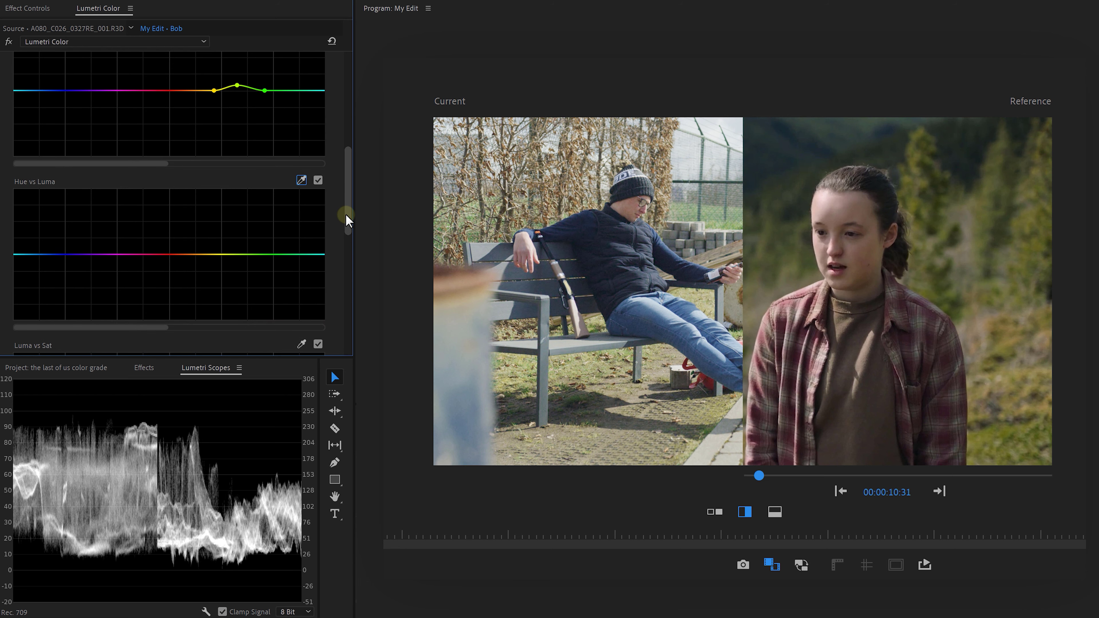
click(302, 180)
click(581, 368)
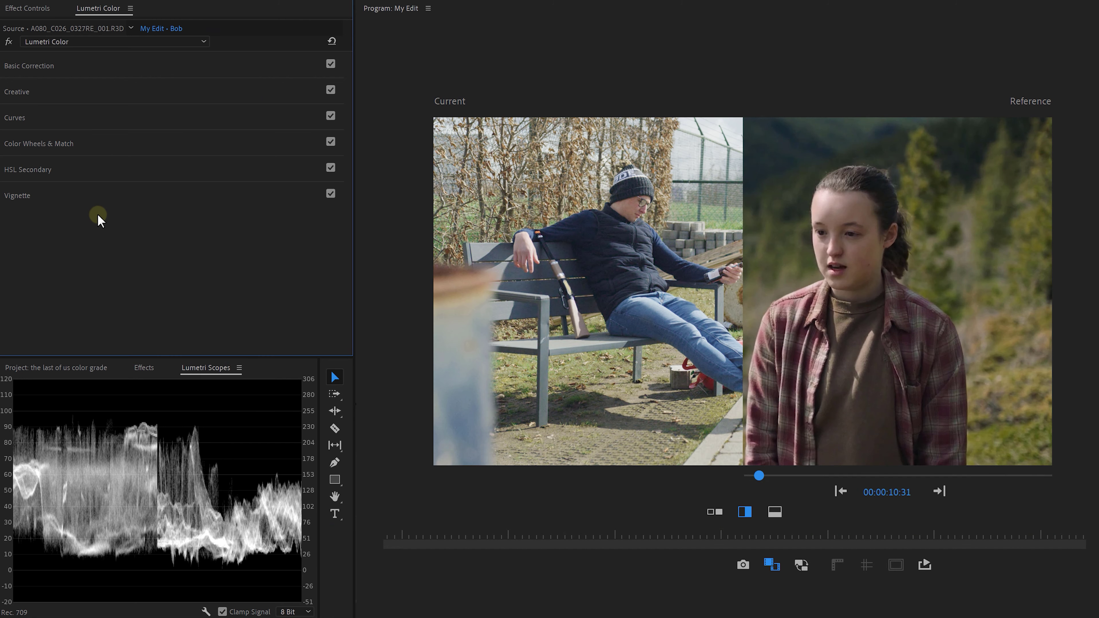
- Expand Color Wheels & Match and apply a match to the Ellie reference
click(121, 147)
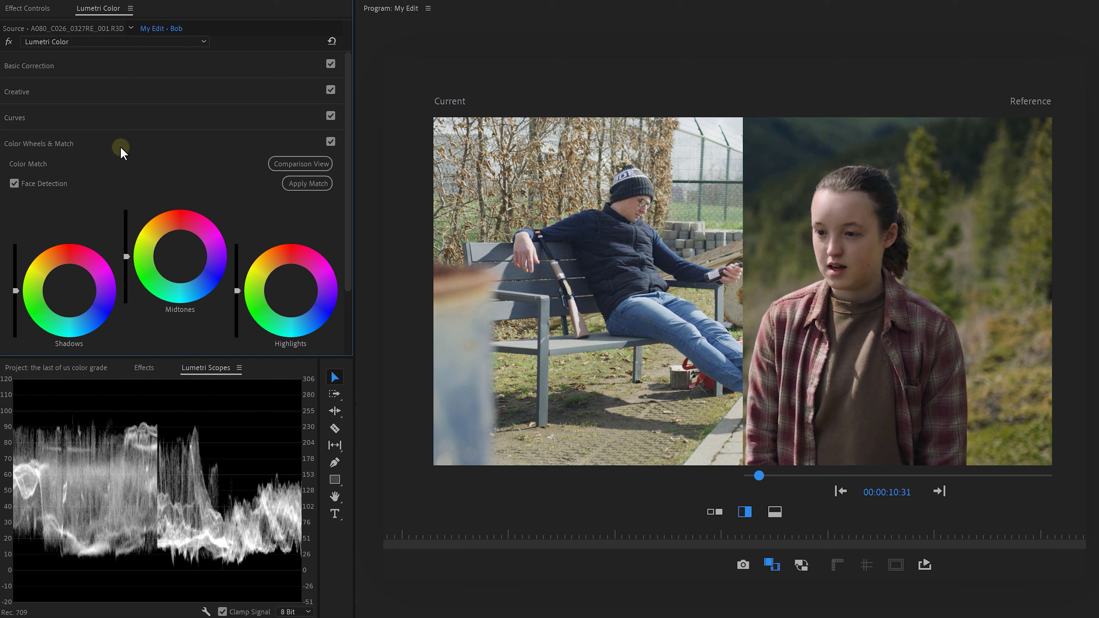
click(292, 186)
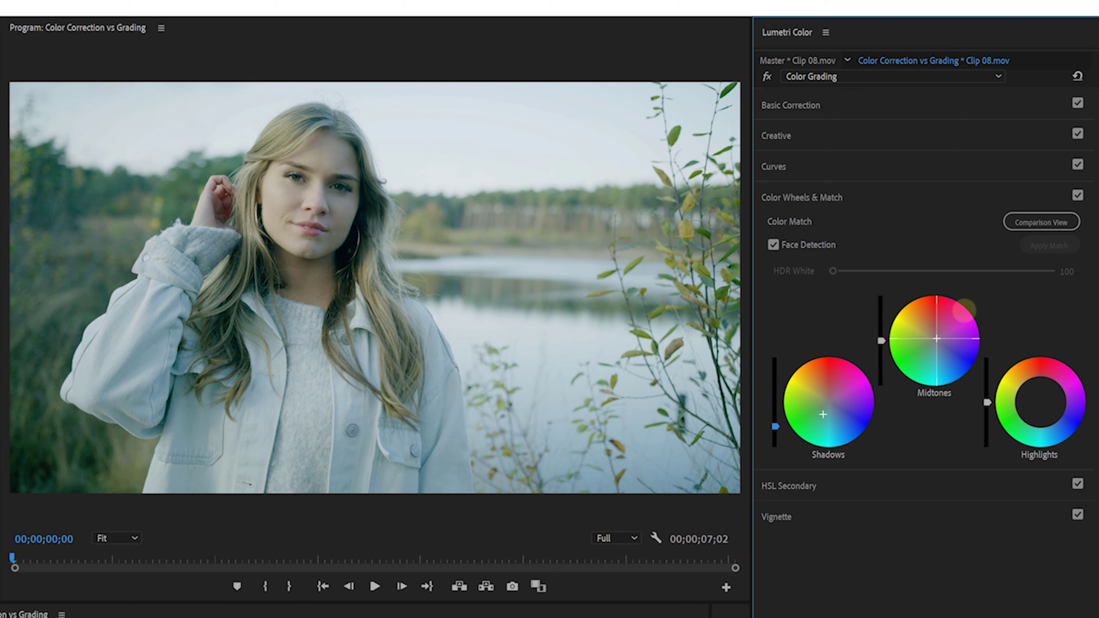
- In the Color Philosophy project, raise the forest clip's Whites and expand Color Wheels & Match
click(801, 174)
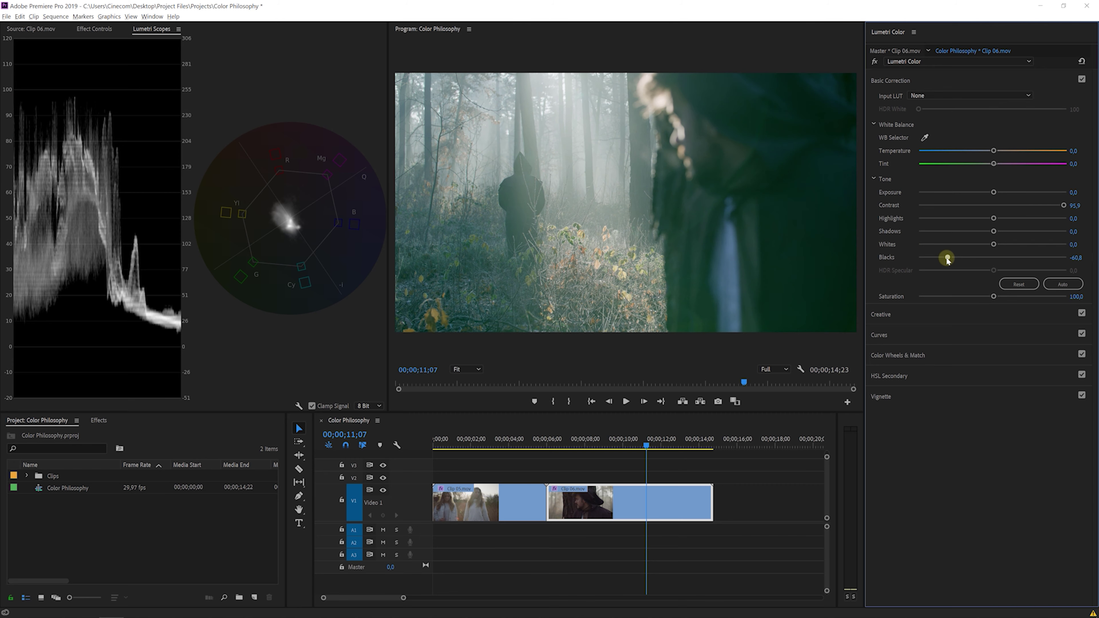
click(1003, 245)
click(903, 355)
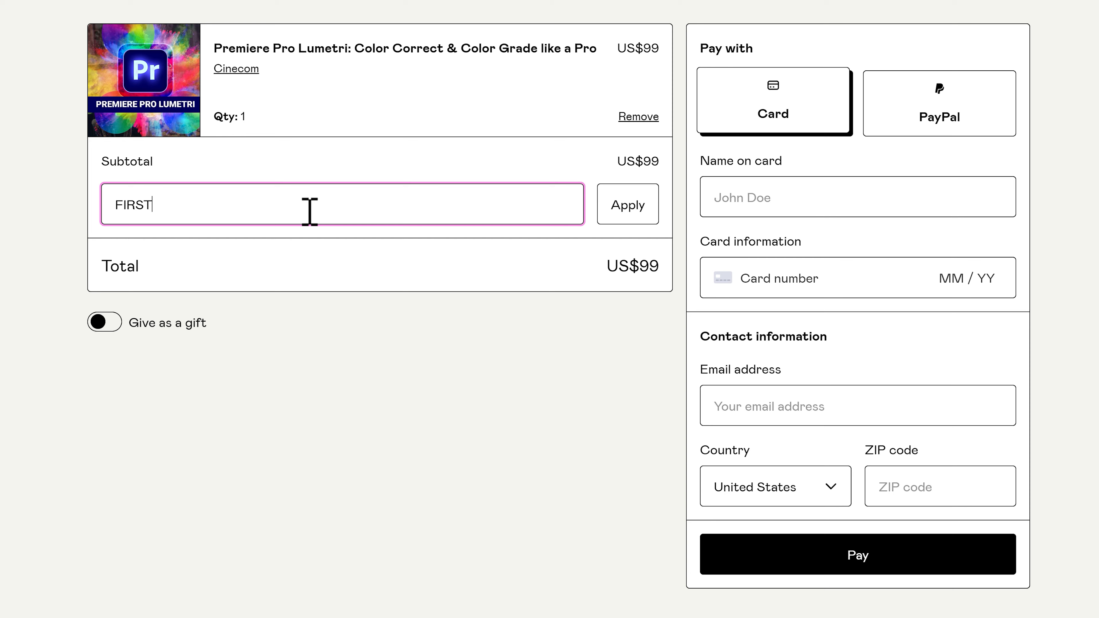
- Apply the FIRST discount code, bringing the Lumetri course total to US$49.50
click(613, 207)
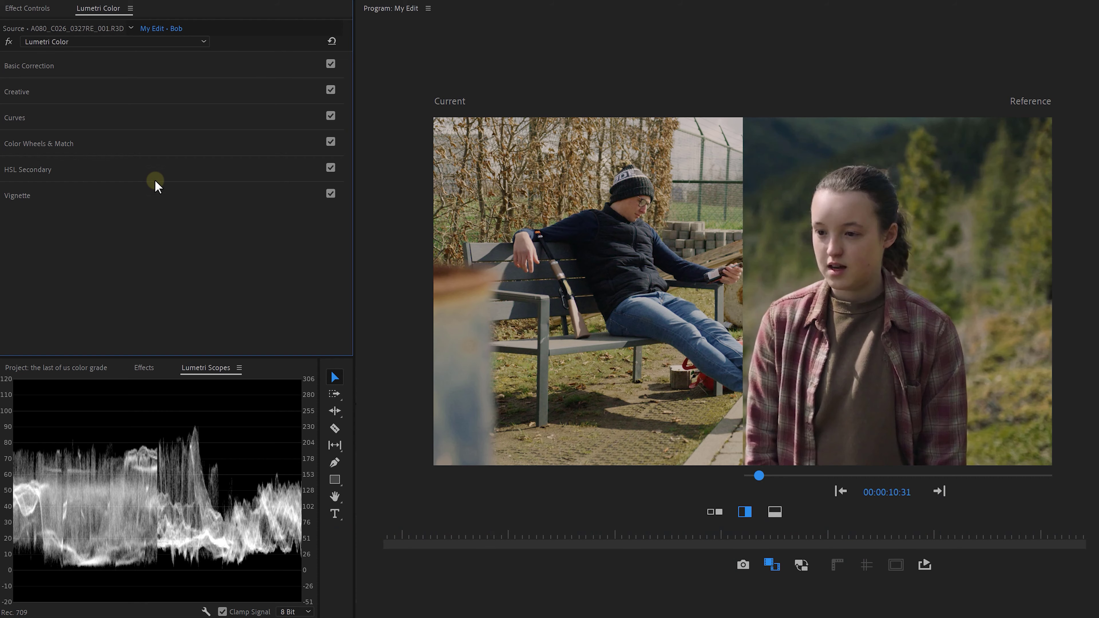
- Key the man's face in HSL Secondary and widen the saturation and lightness ranges
click(143, 170)
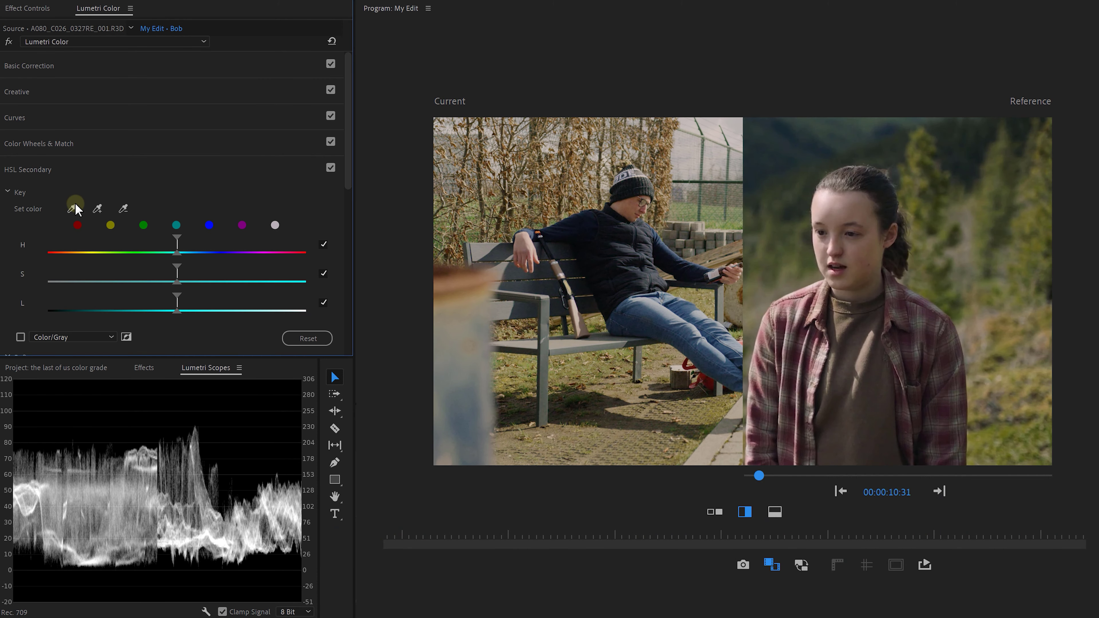
click(618, 219)
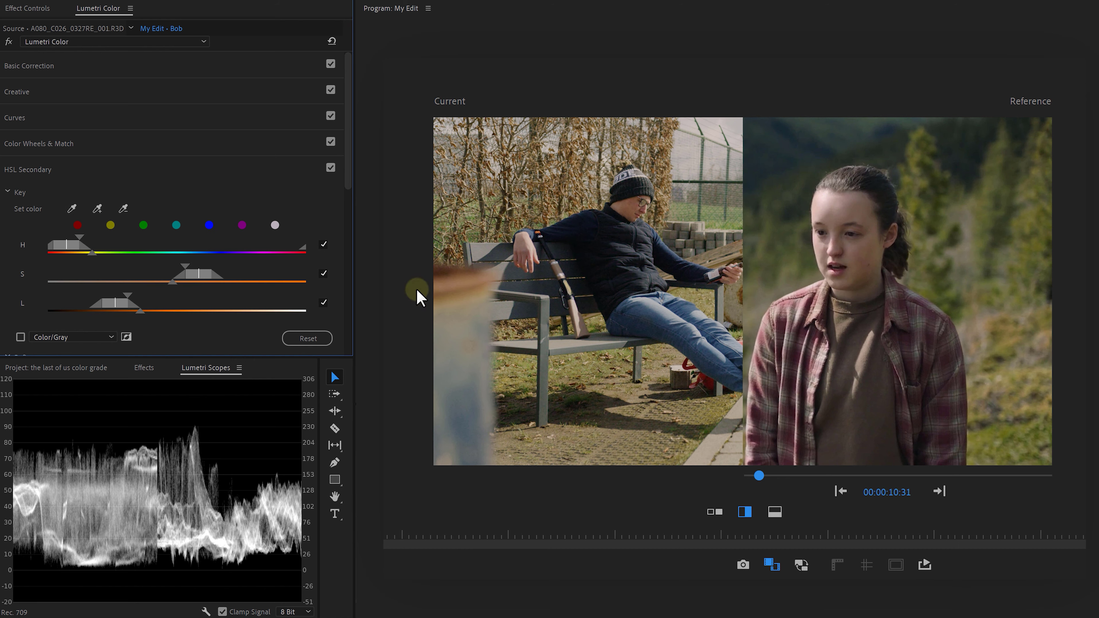
drag(173, 282, 59, 283)
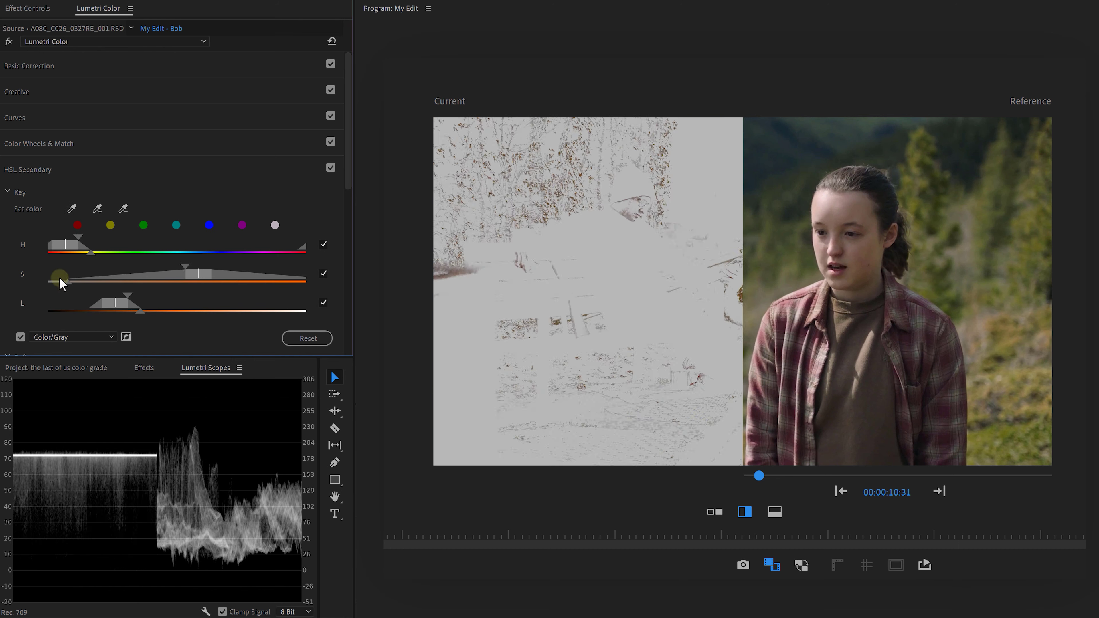
drag(140, 311, 207, 310)
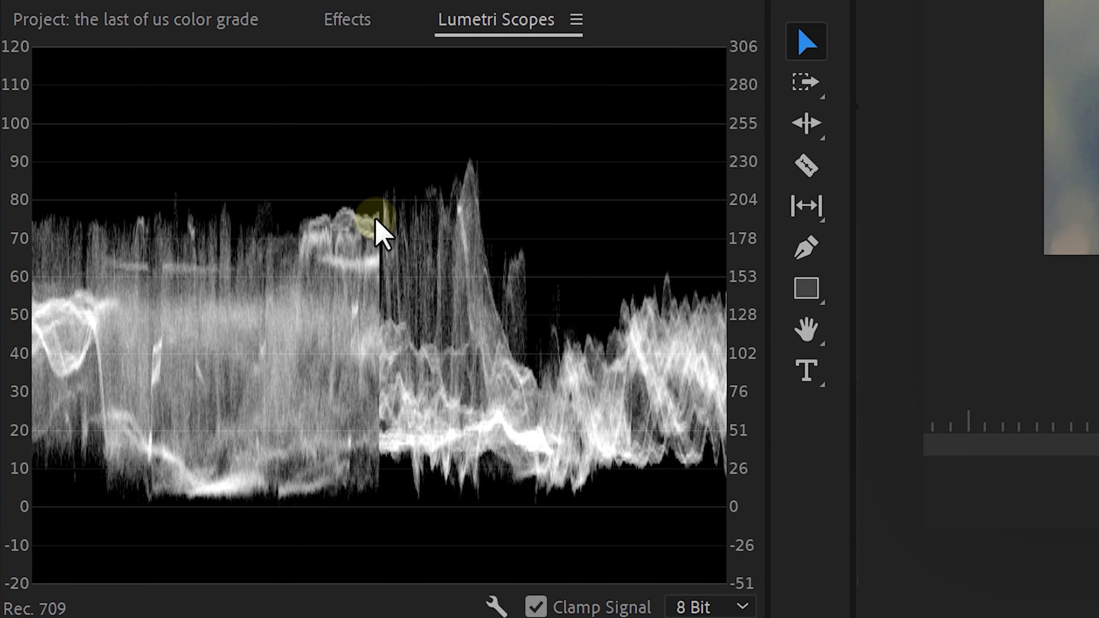
- Switch the Lumetri Scopes to show a YUV vectorscope beside the waveform
right_click(158, 452)
click(451, 237)
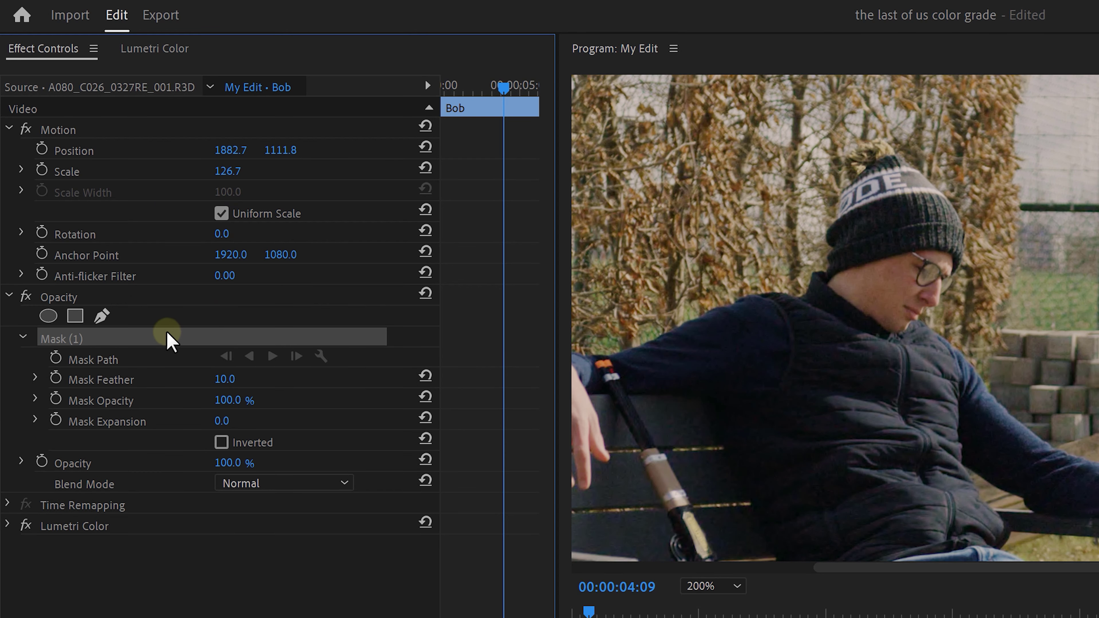
- Trace a closed opacity mask around the man's face in the Program monitor
mouse_move(873, 271)
mouse_down()
mouse_move(905, 270)
mouse_move(908, 303)
mouse_up()
click(859, 279)
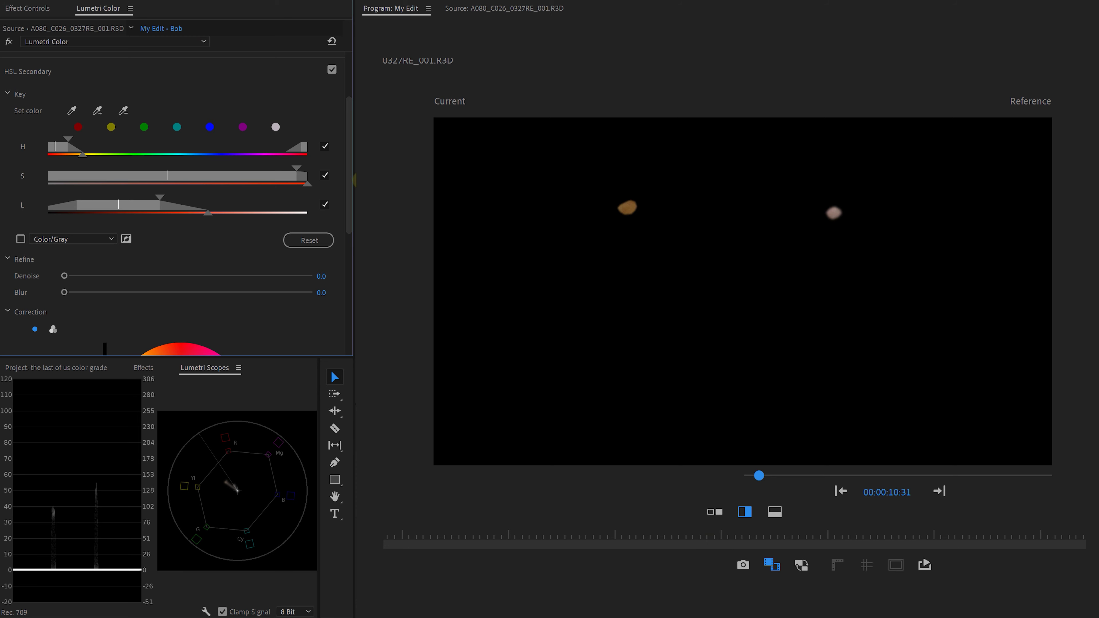
- Scroll the Lumetri panel down toward the HSL Correction controls
drag(352, 187, 353, 305)
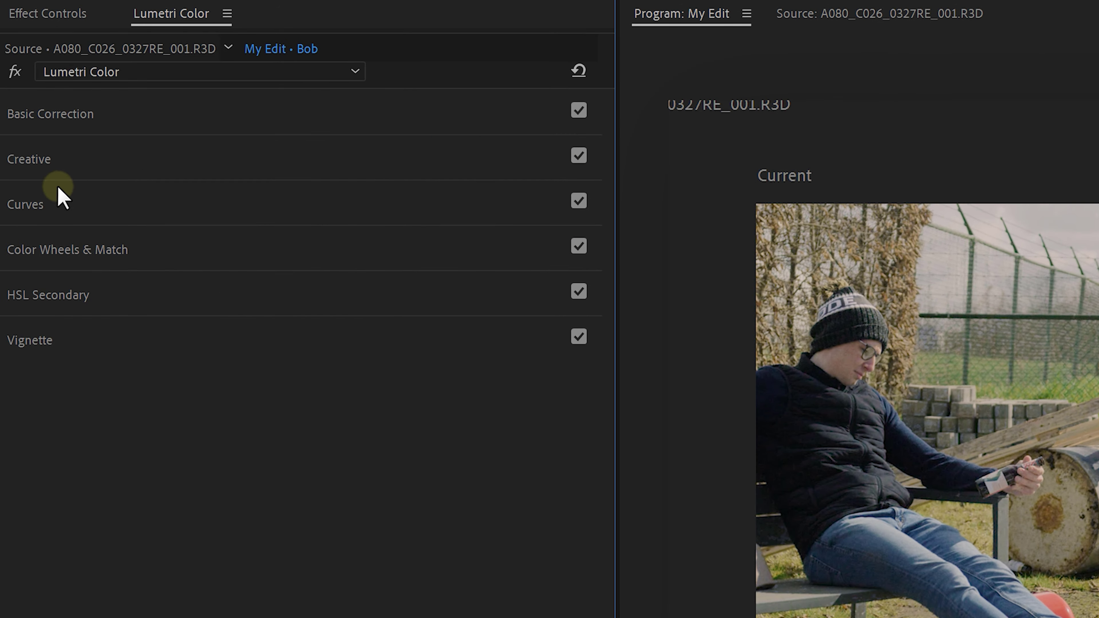
- Add another Lumetri Color instance to the bench clip from the effect dropdown
click(71, 42)
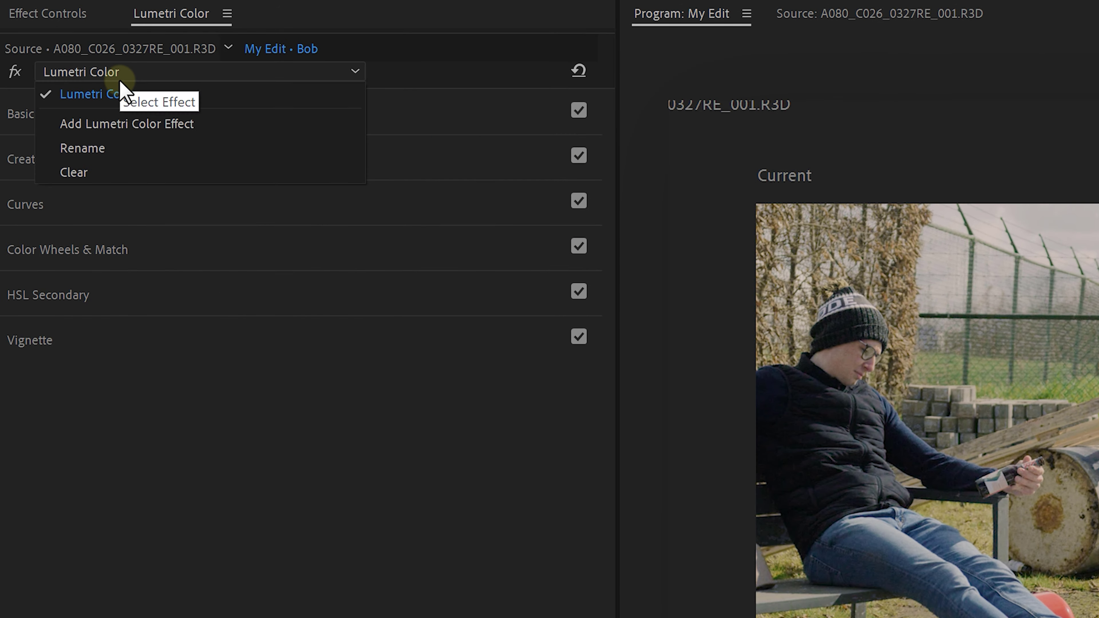
click(128, 97)
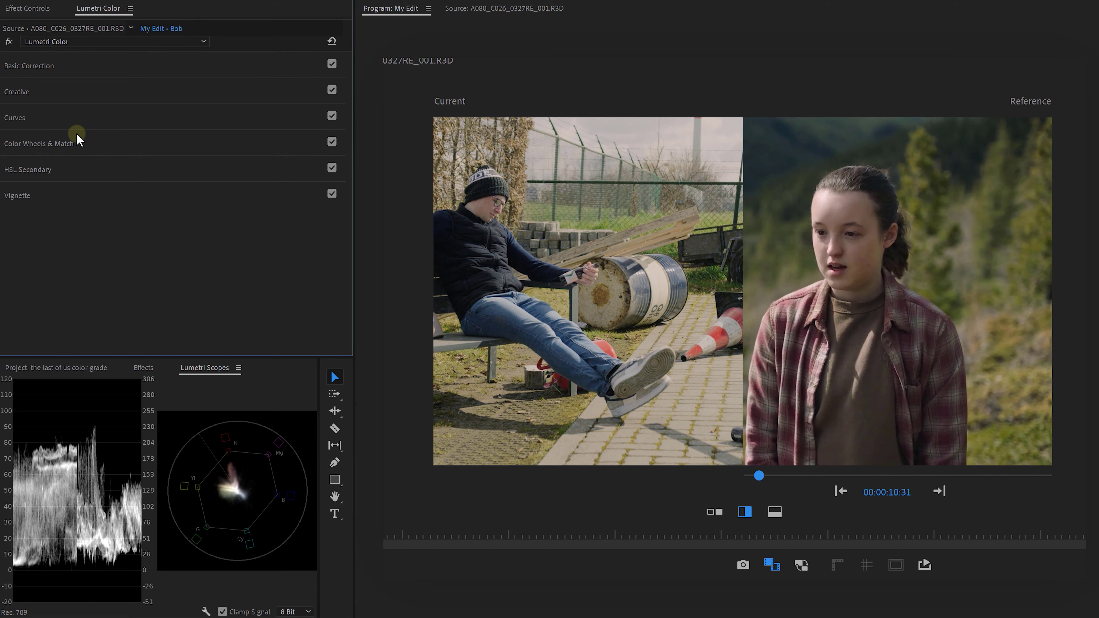
- Key the orange traffic cone in HSL Secondary, widening the saturation and lightness ranges
click(72, 170)
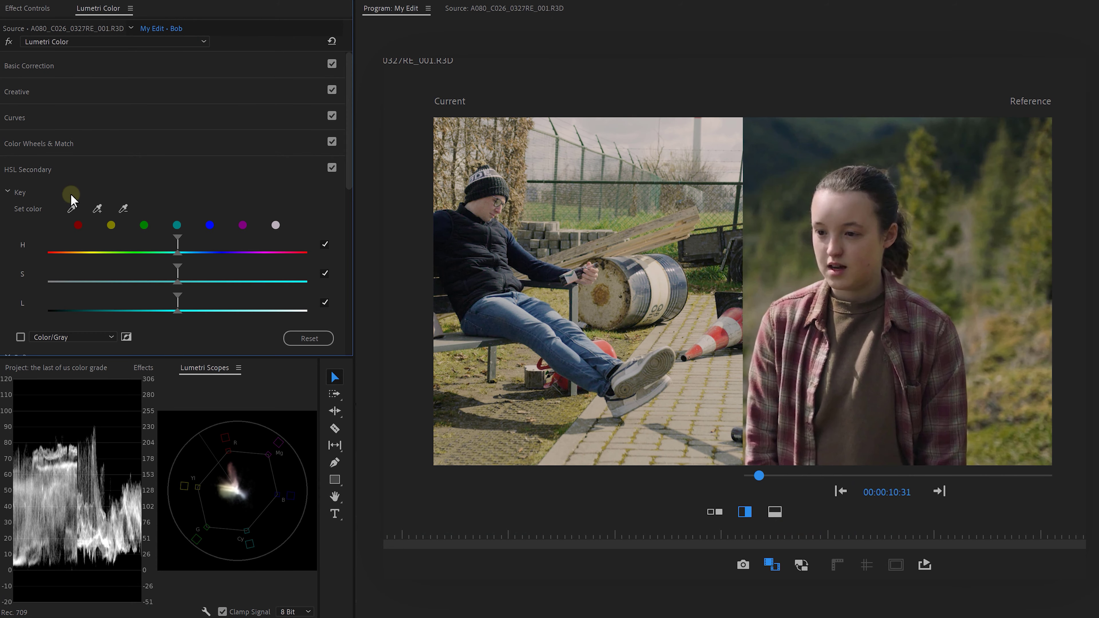
click(70, 208)
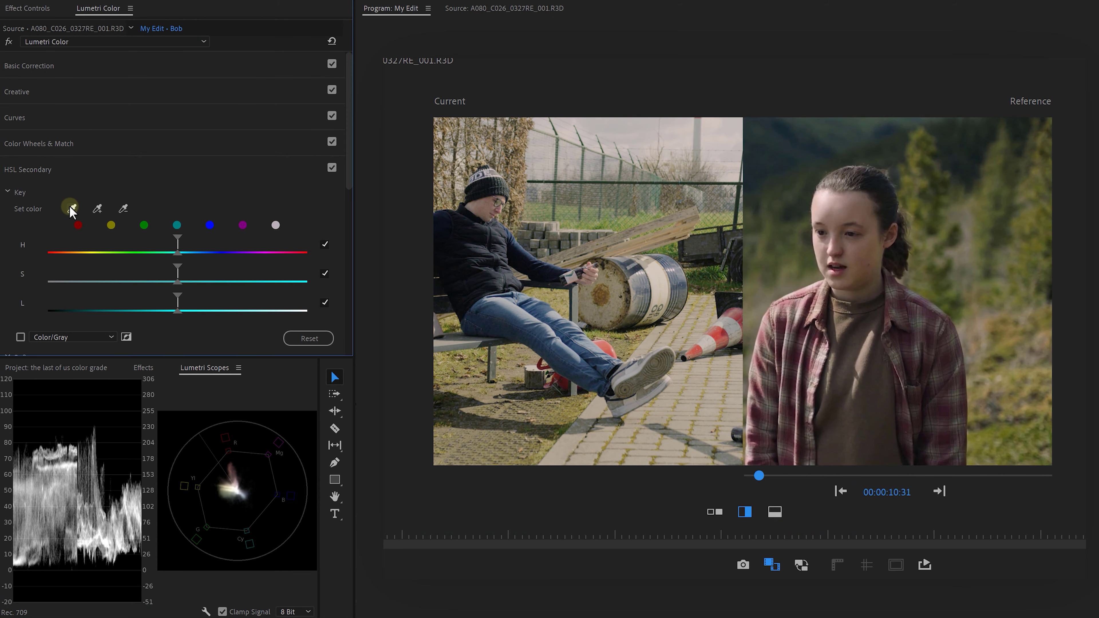
click(719, 342)
drag(202, 282, 228, 275)
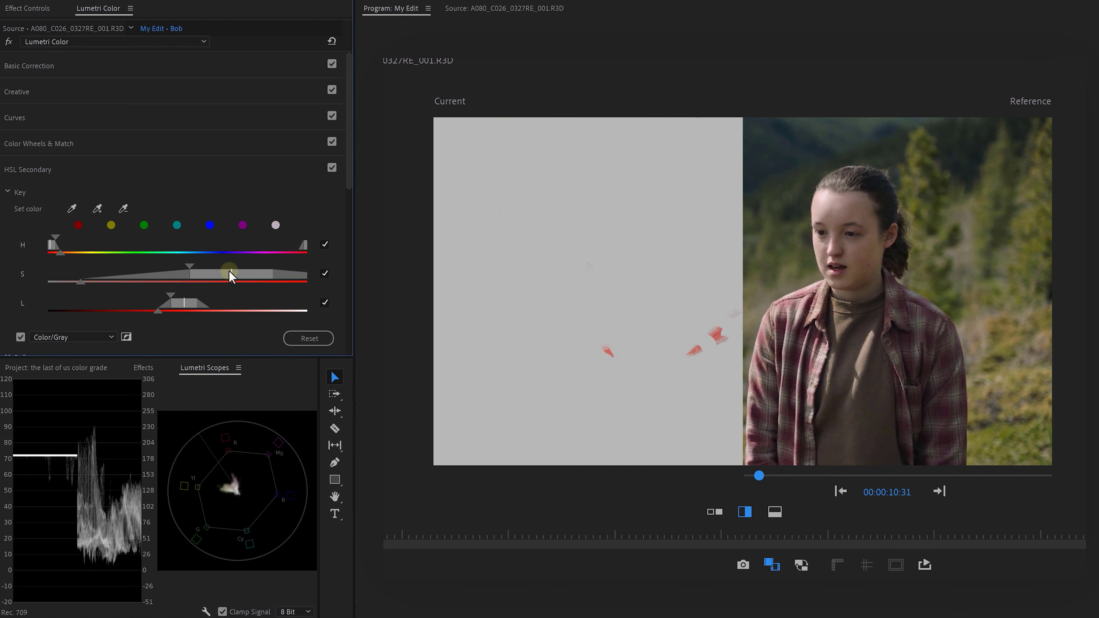
drag(185, 306, 193, 309)
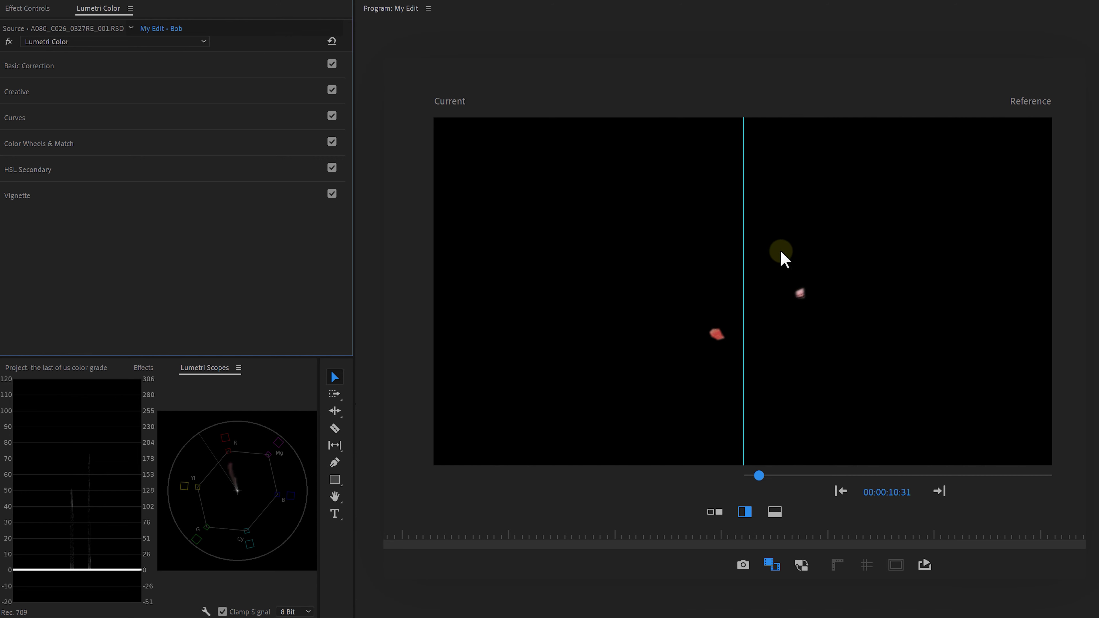
- Reveal the key's refine and correction controls and scroll down to them
click(306, 178)
scroll(351, 217, down, 3)
scroll(352, 225, down, 5)
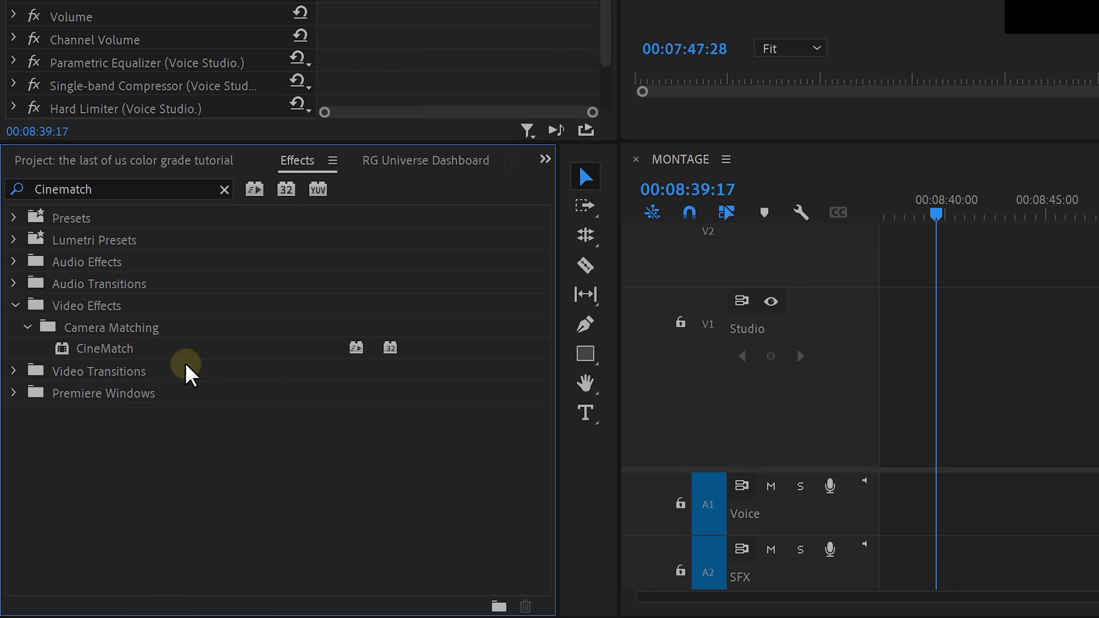
- Choose CineMatch in the Effects panel to apply it to the bench clip
click(180, 349)
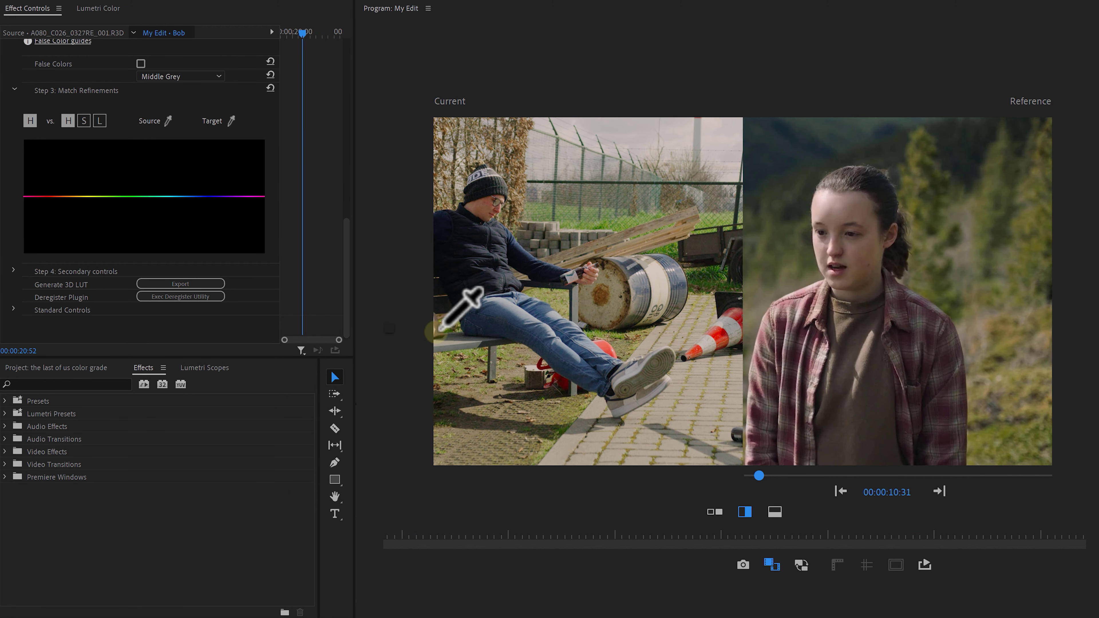
- Pick the clip's green and red source hues and the reference's foliage green and skin as targets
click(617, 221)
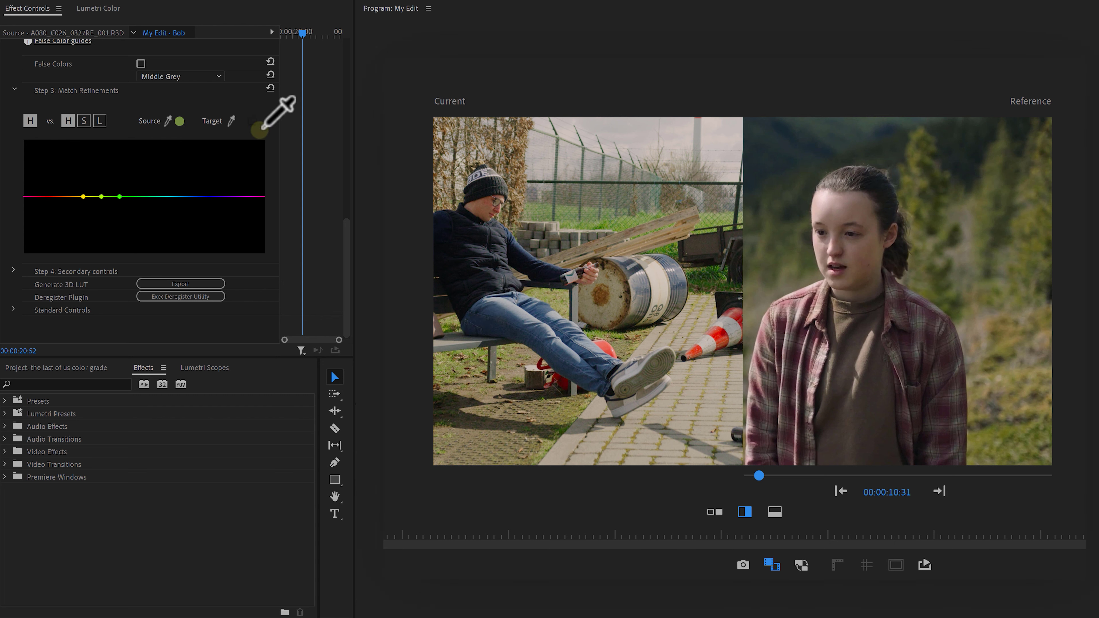
click(992, 436)
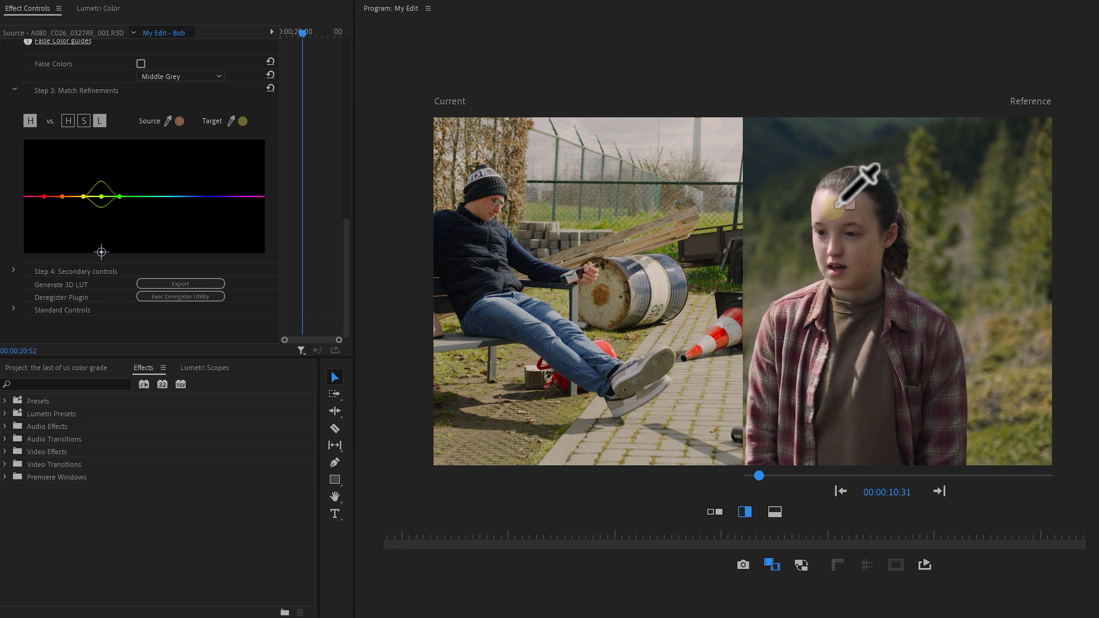
click(842, 198)
click(692, 342)
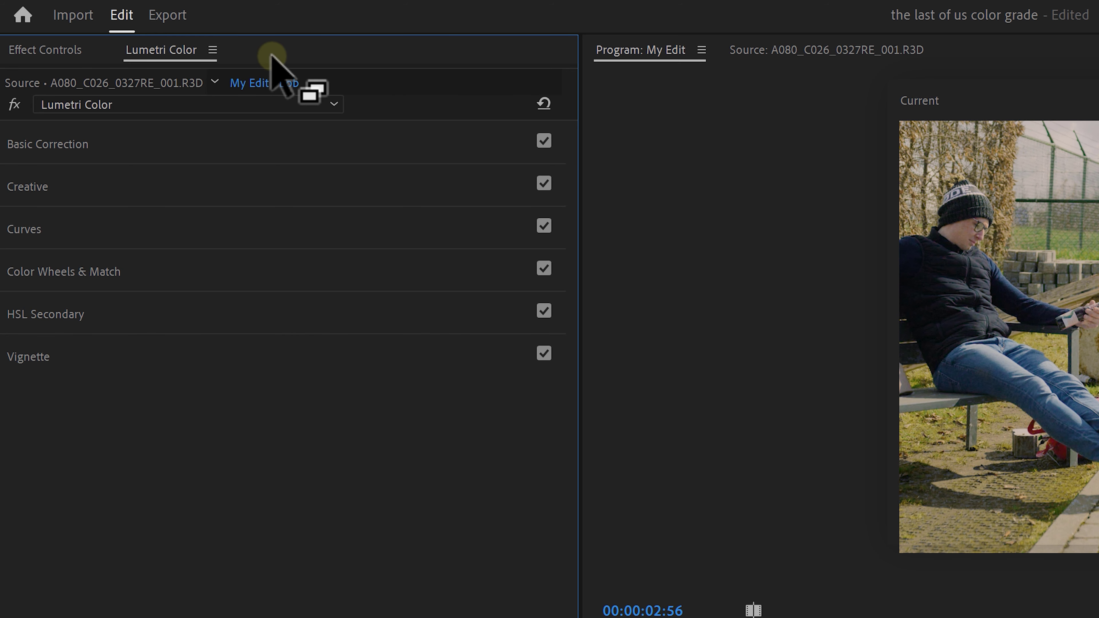
- Export the grade from the Lumetri panel menu as 'The Last Of Us.cube'
click(212, 50)
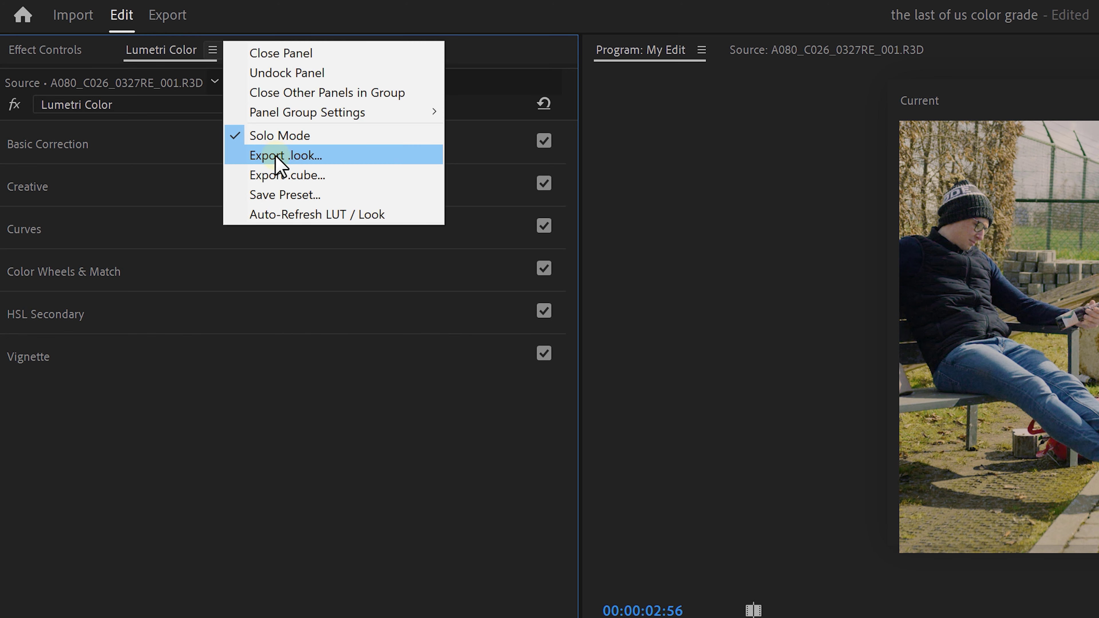
click(288, 176)
text(The Last Of U)
click(549, 393)
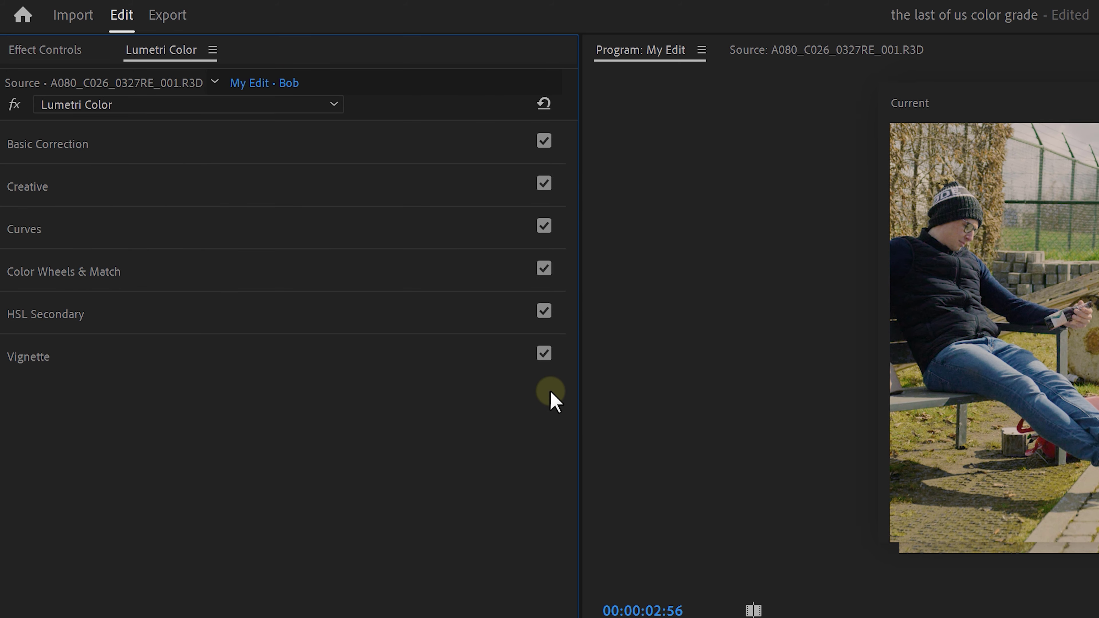
- Load The Last Of Us.cube as the Creative look
click(258, 196)
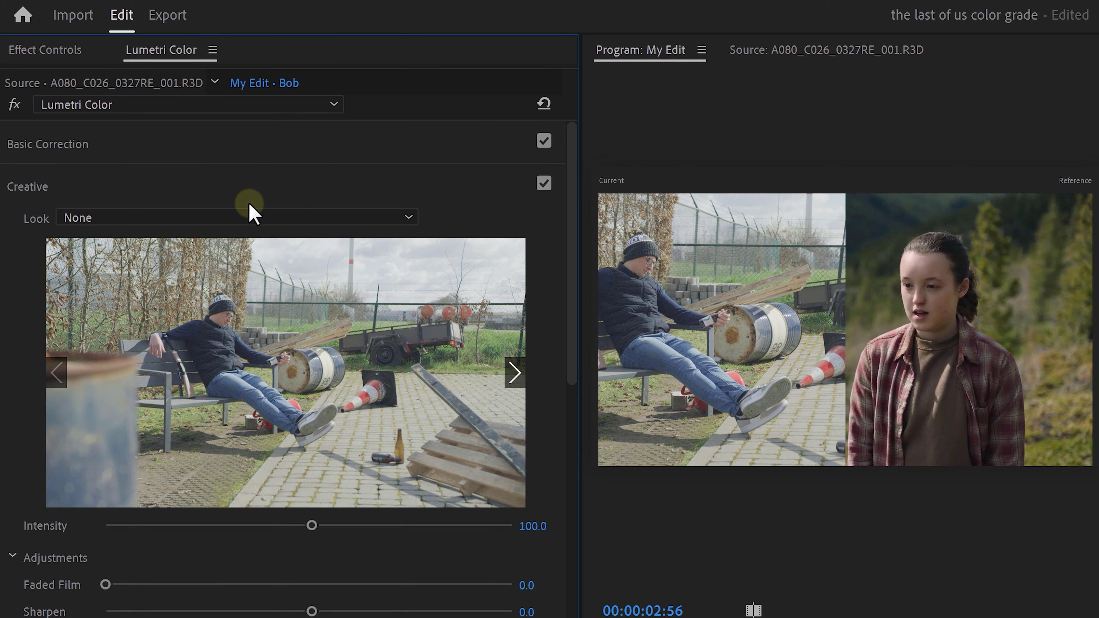
click(247, 214)
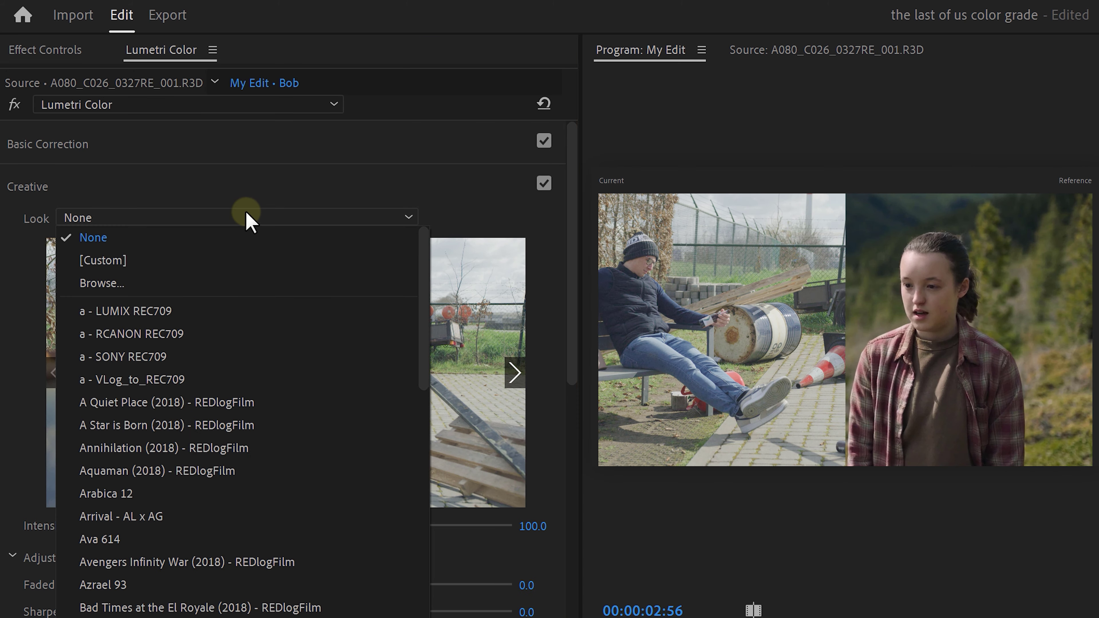
click(125, 289)
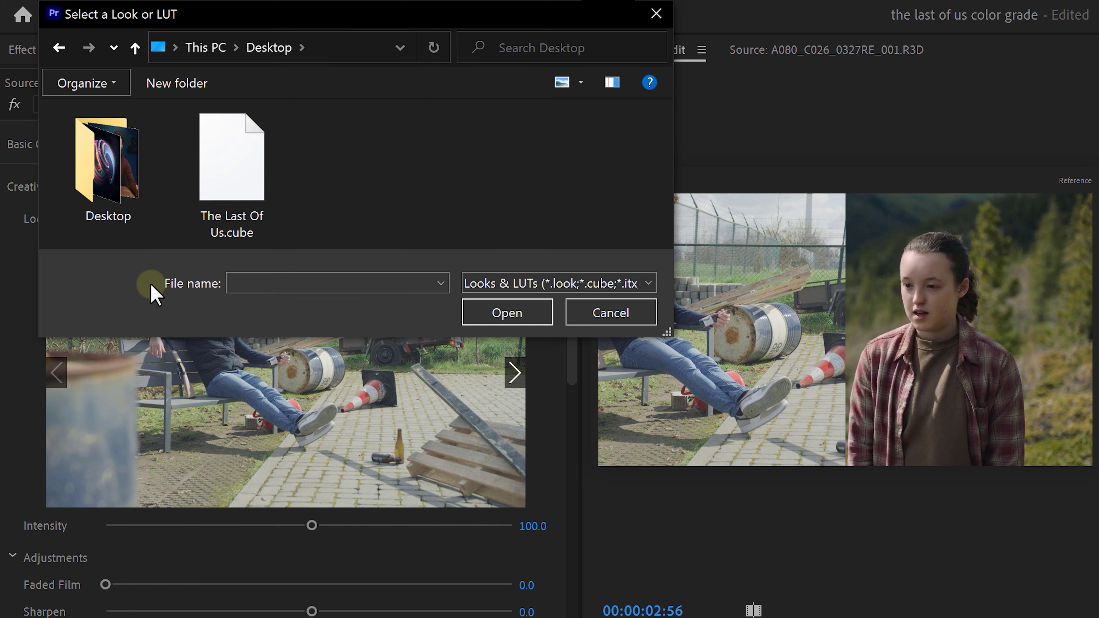
click(230, 158)
click(492, 311)
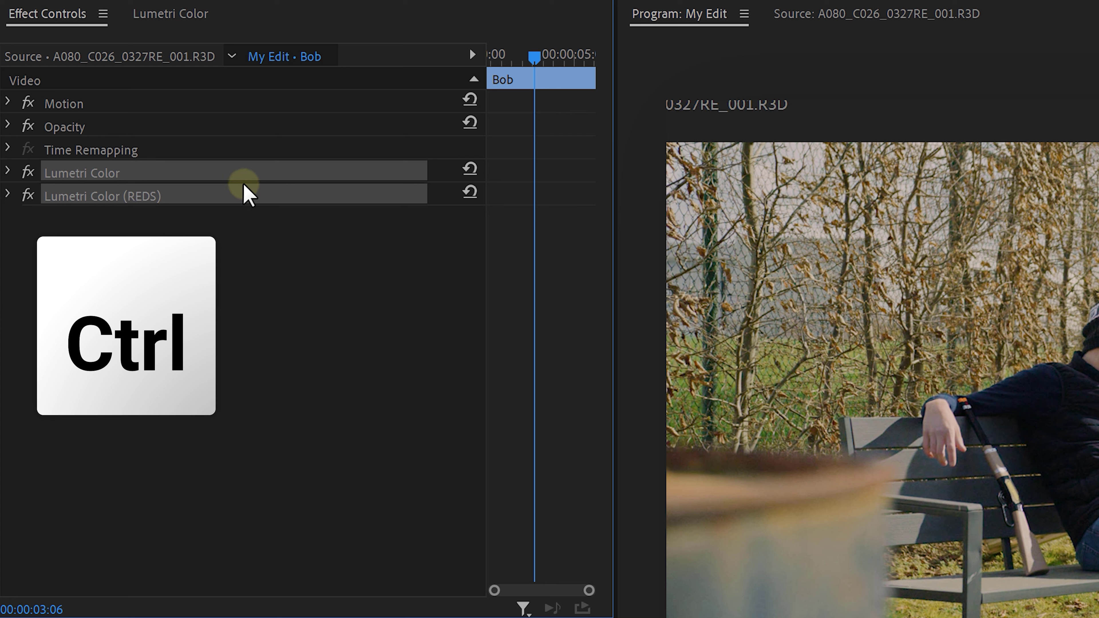
- Save both selected Lumetri effects as the preset 'The Last Of Us'
right_click(244, 173)
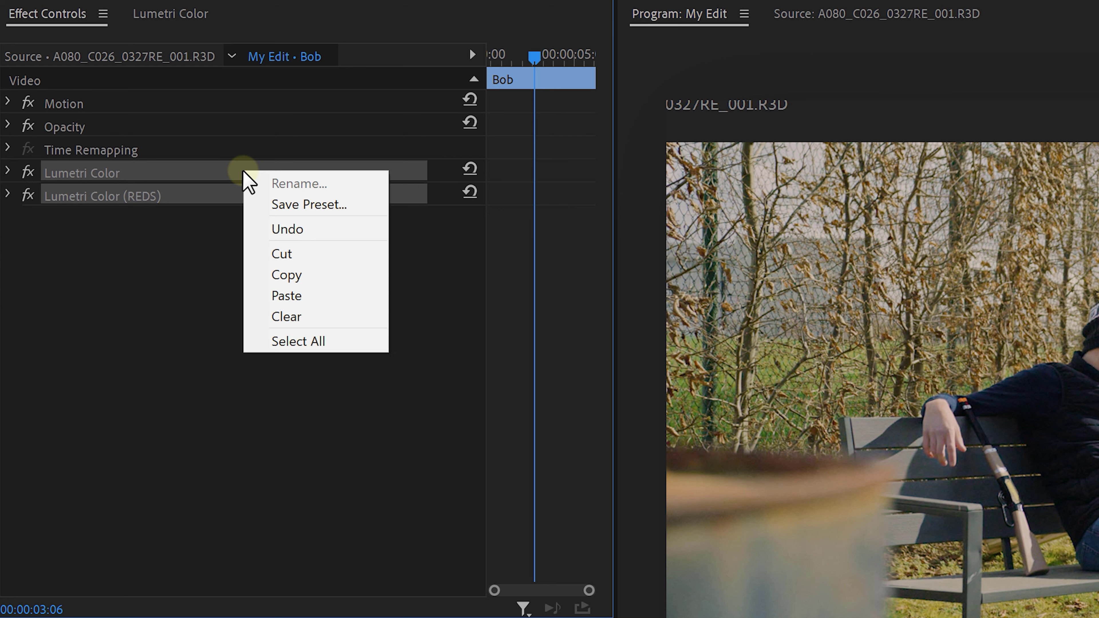
click(263, 198)
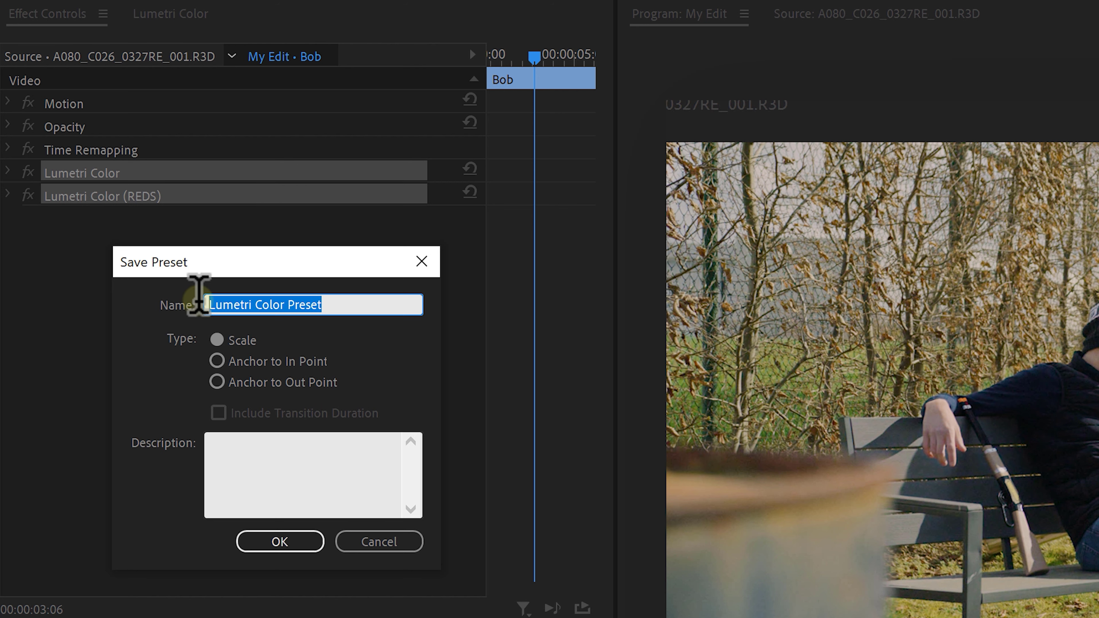
click(280, 541)
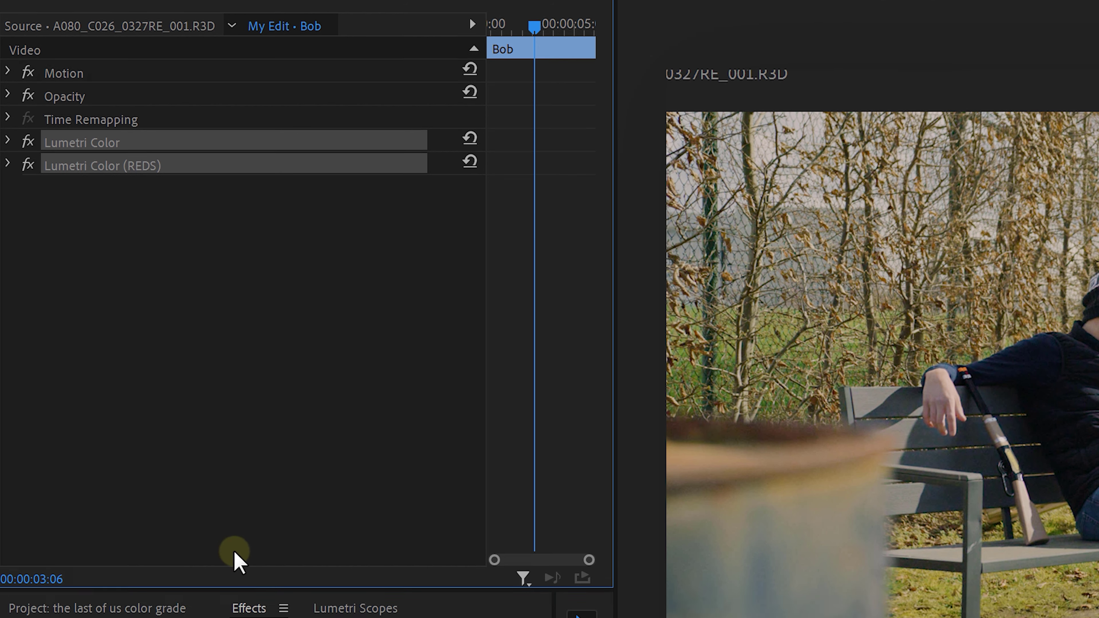
- Search Effects for 'The Last Of Us' and expand Presets to find it
click(85, 396)
text(The Last Of Us)
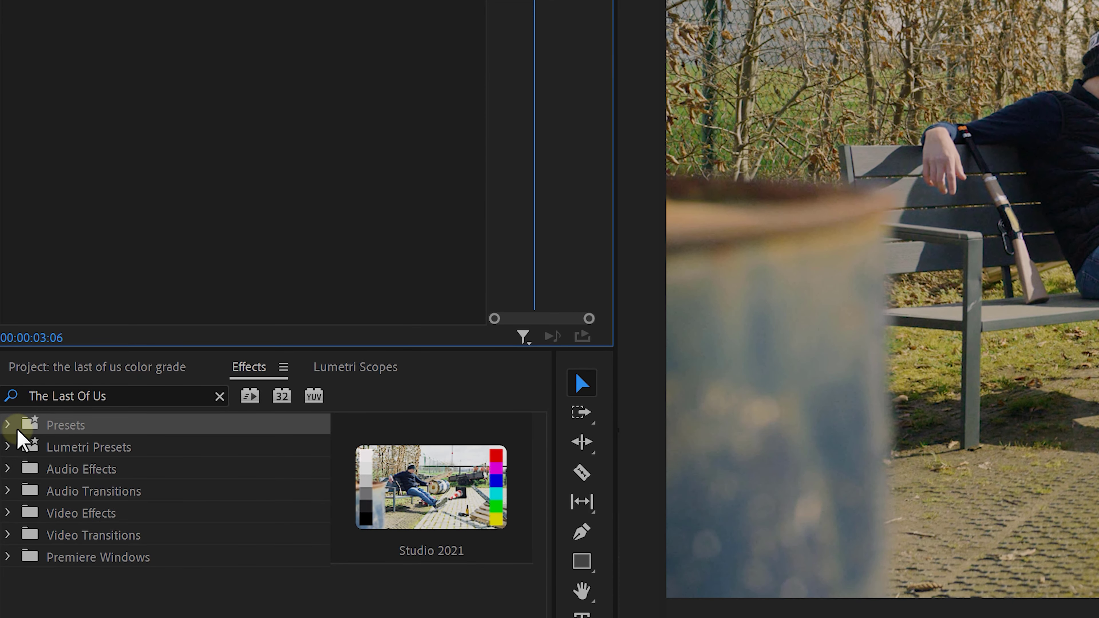
click(8, 425)
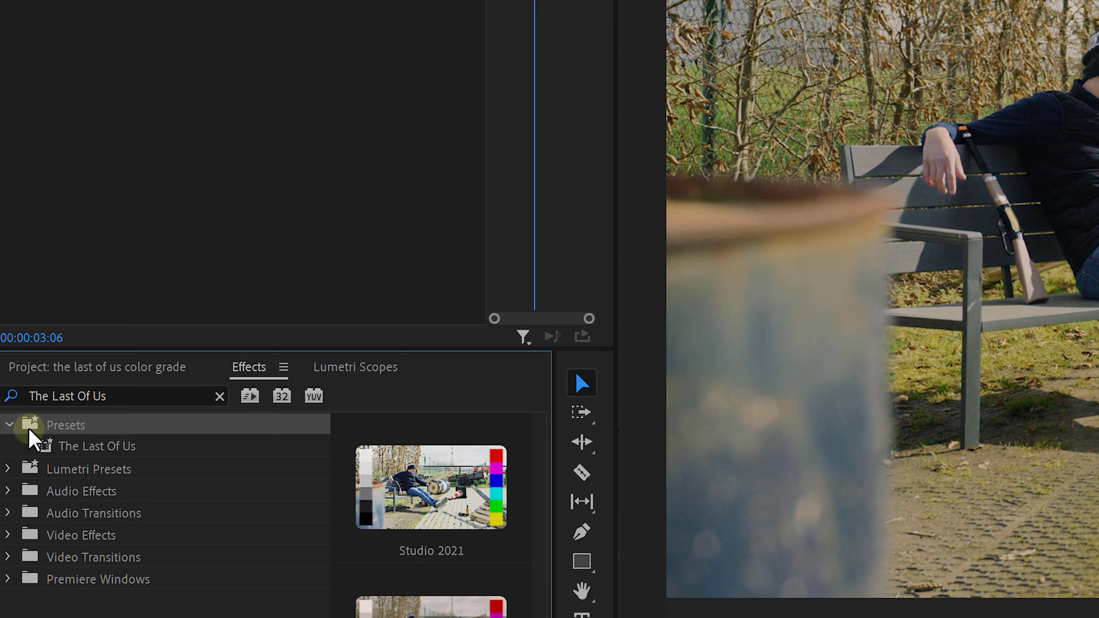